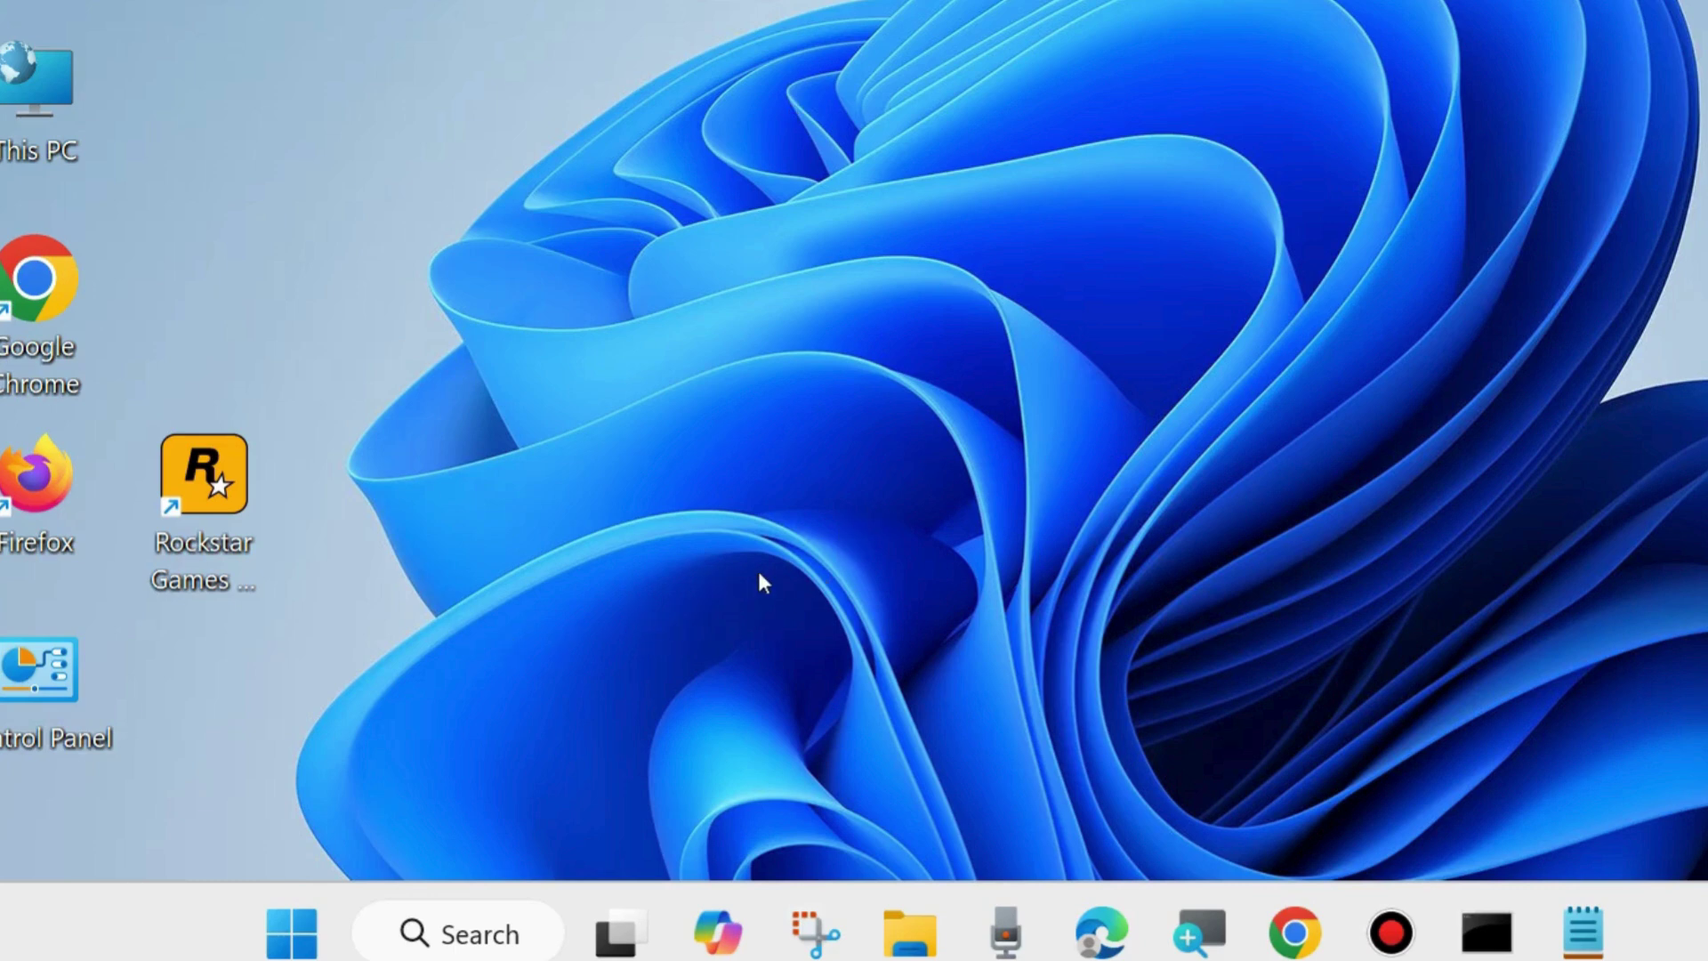
Step: Right-click the Start button to bring up the Win+X power-user menu
right_click(281, 939)
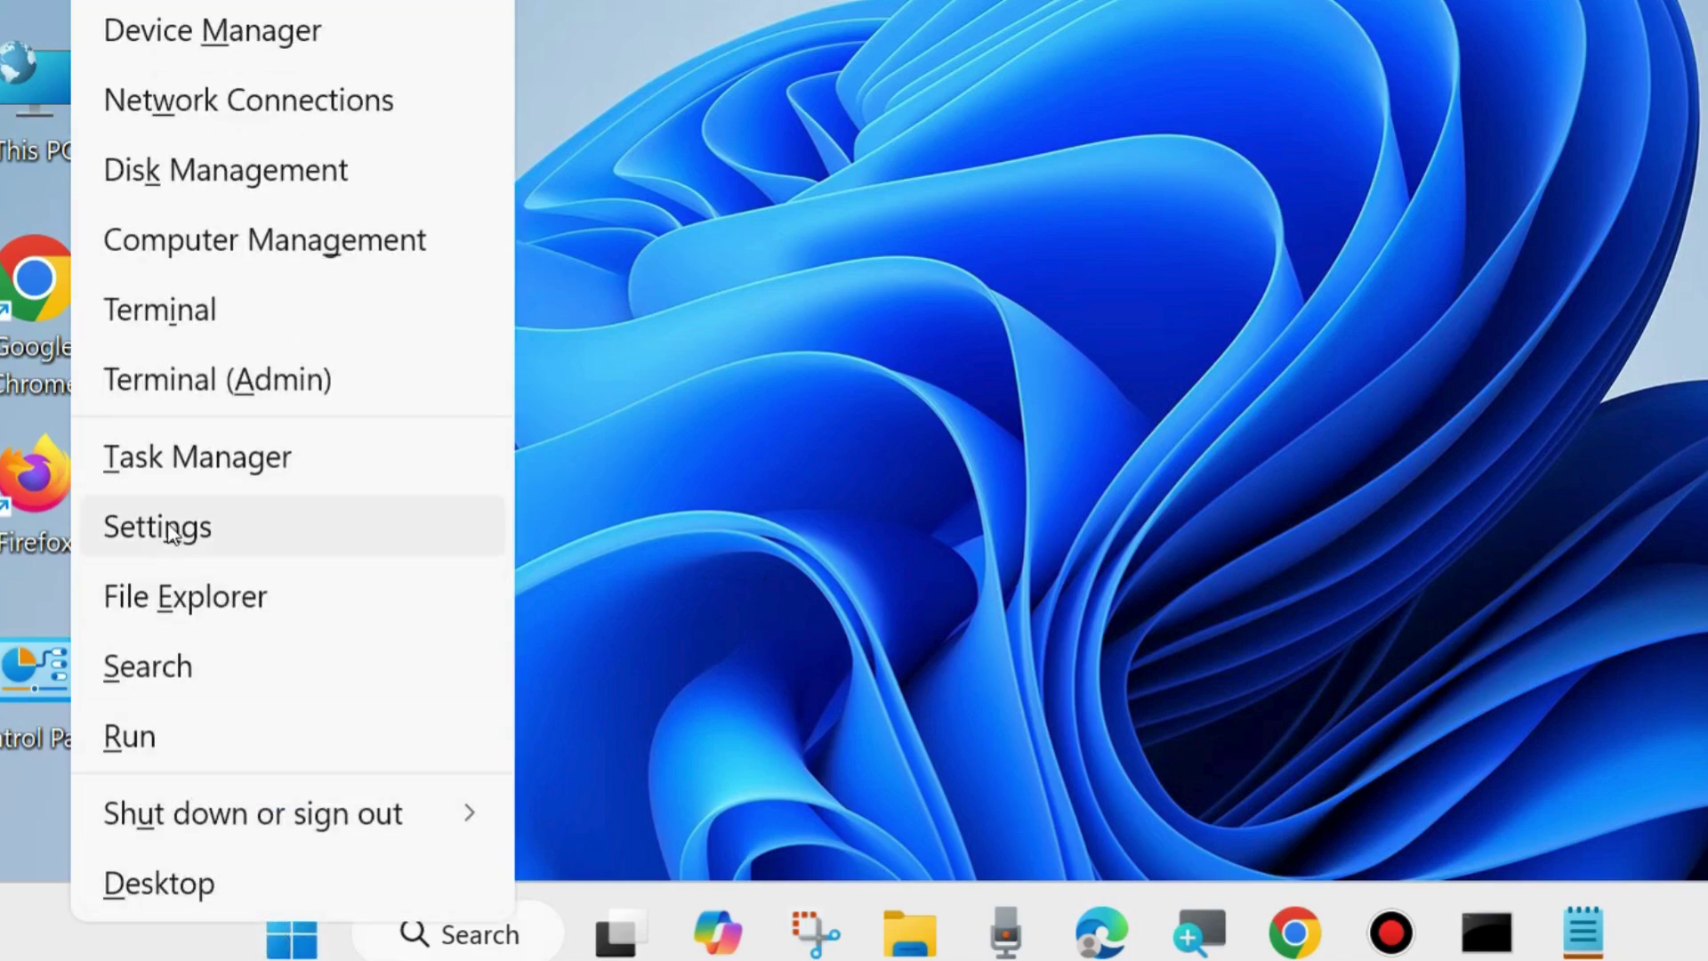
Step: In Settings, go to Time & language › Date & time and make sure Set time automatically is On
click(169, 528)
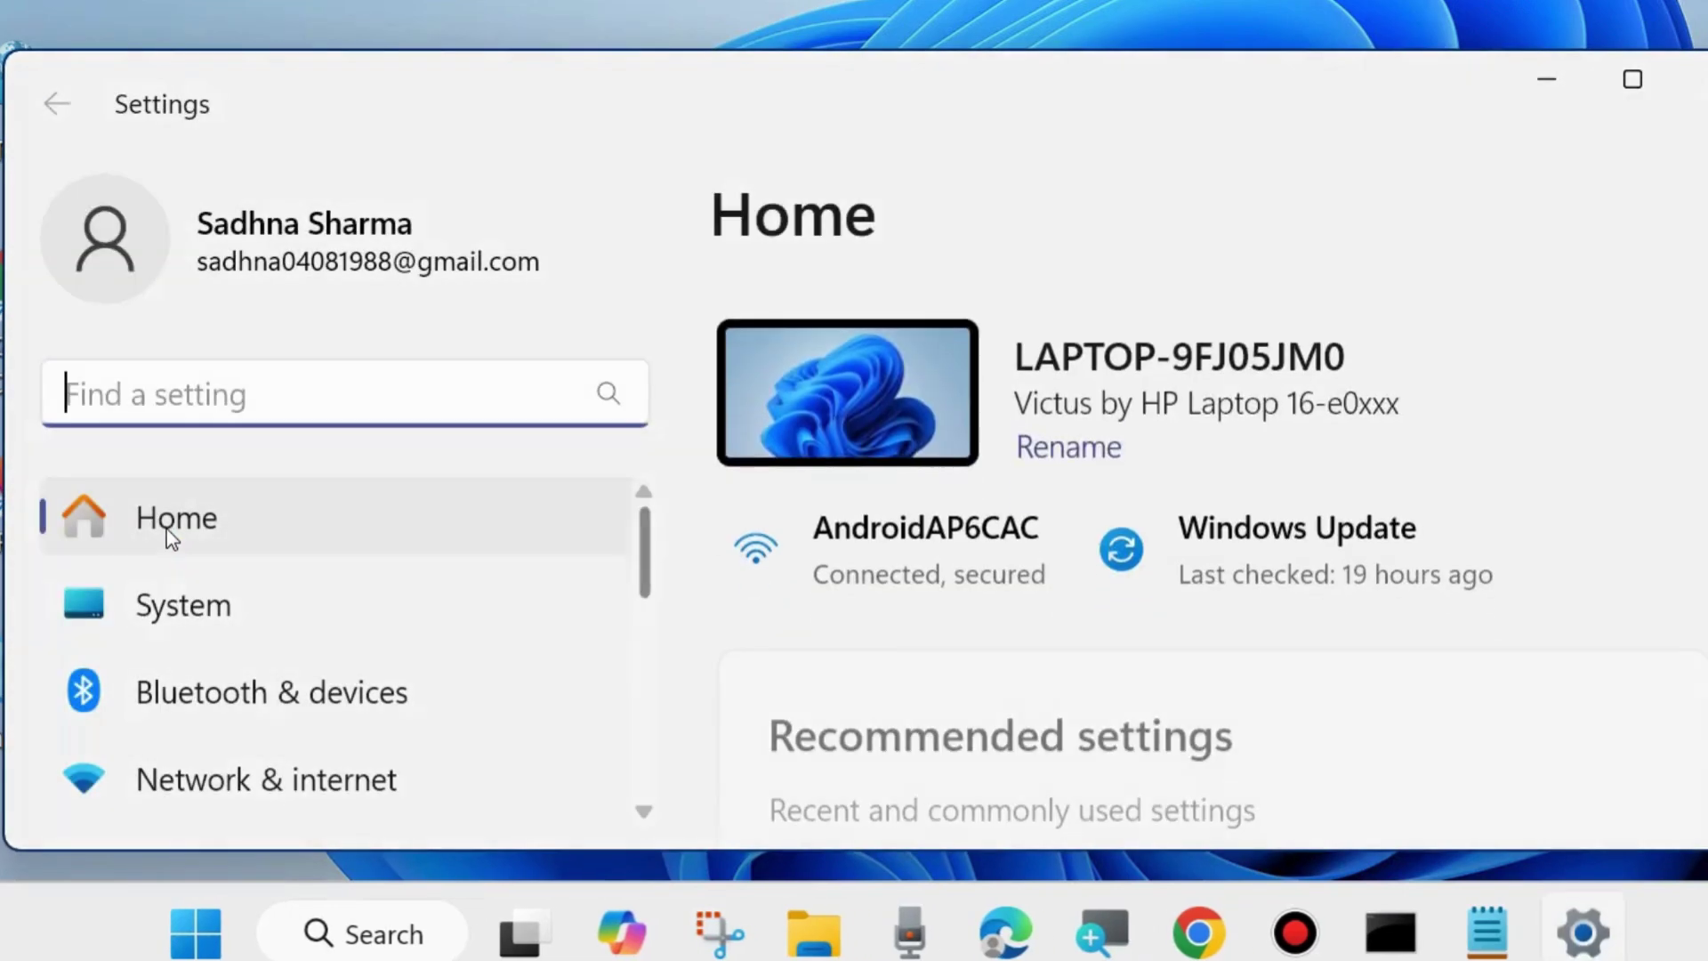
scroll(269, 703, down, 1)
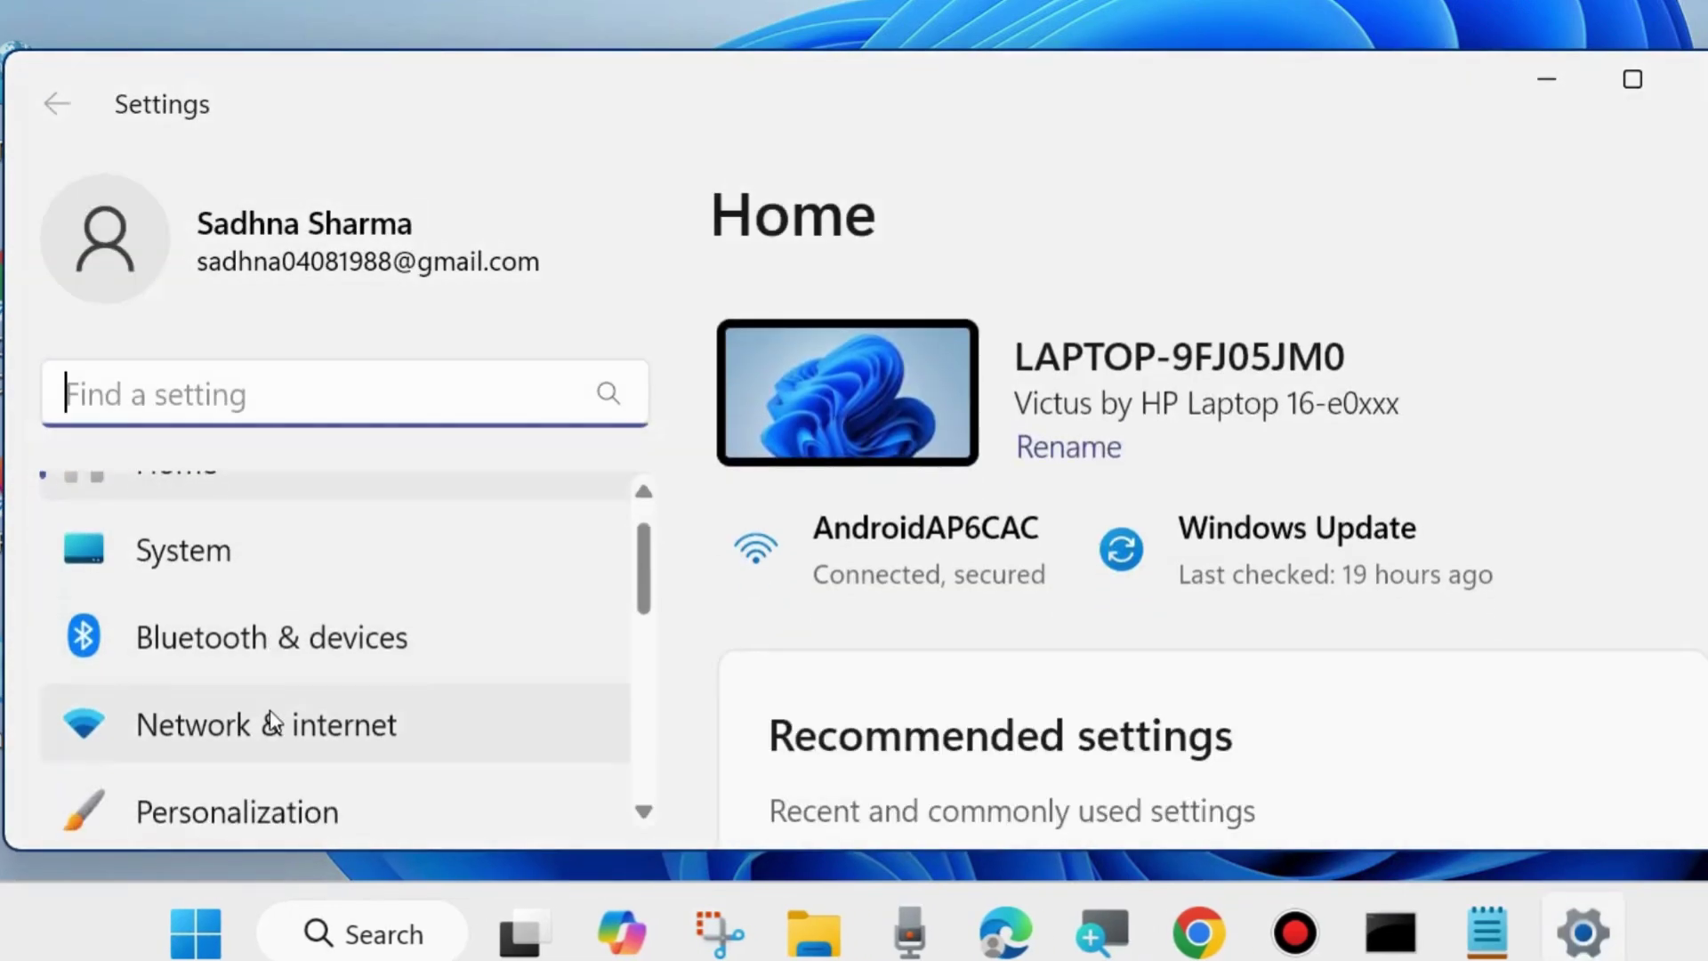
scroll(270, 714, down, 4)
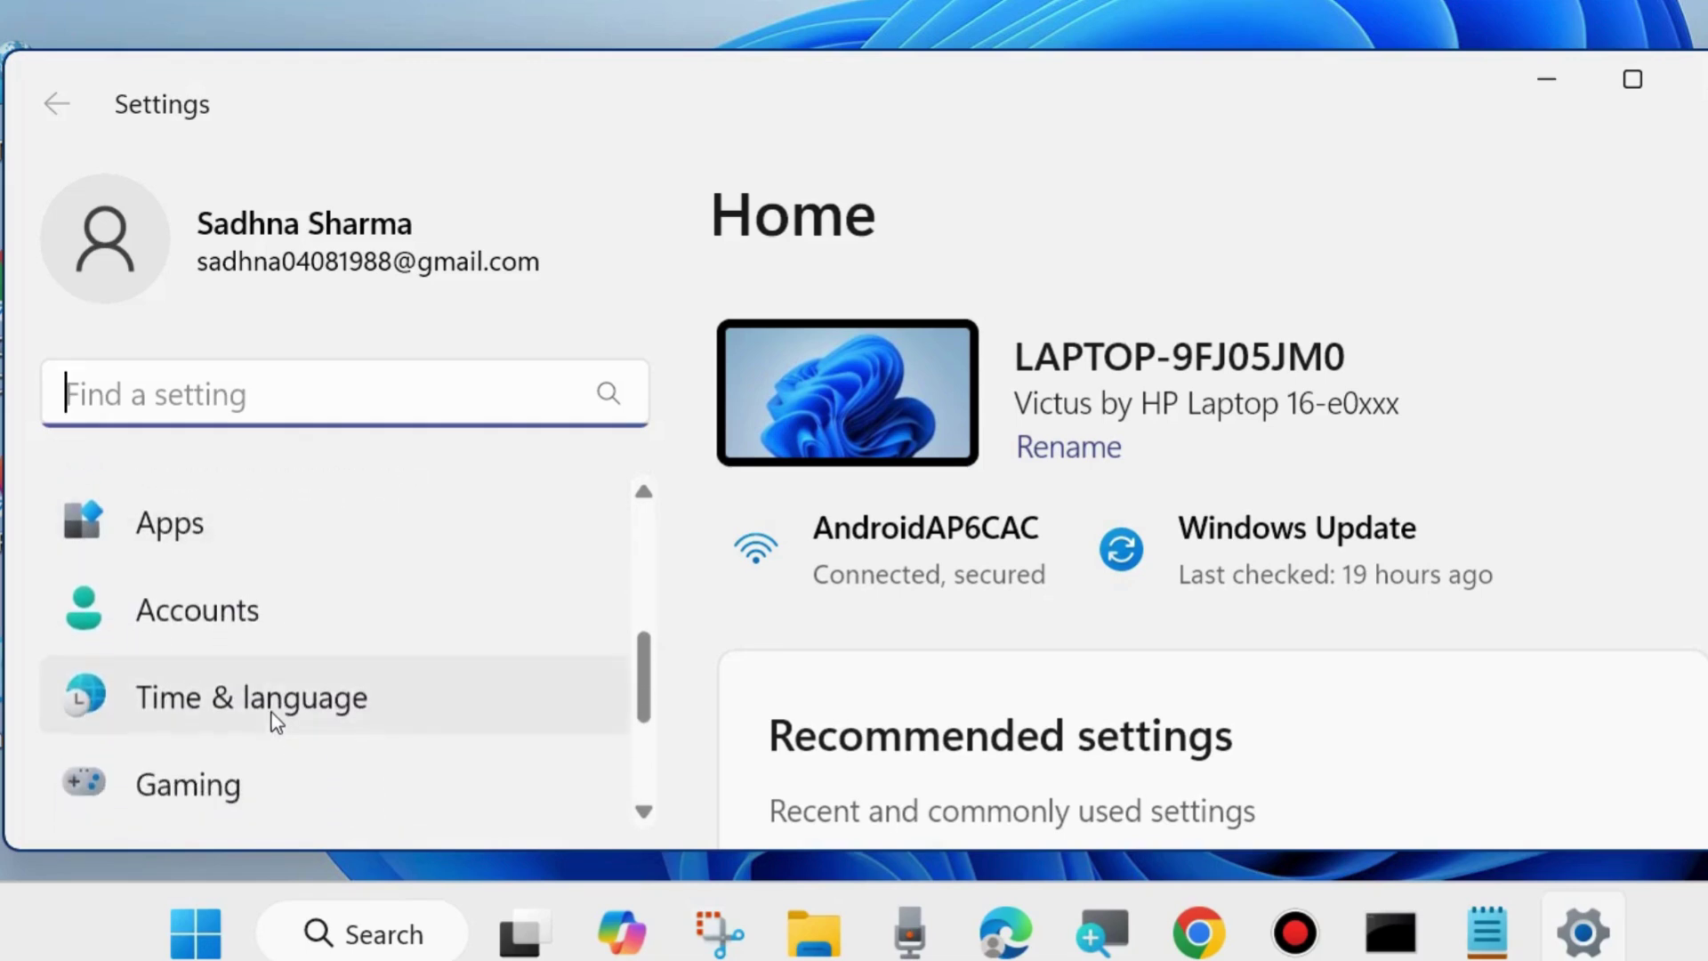
click(264, 710)
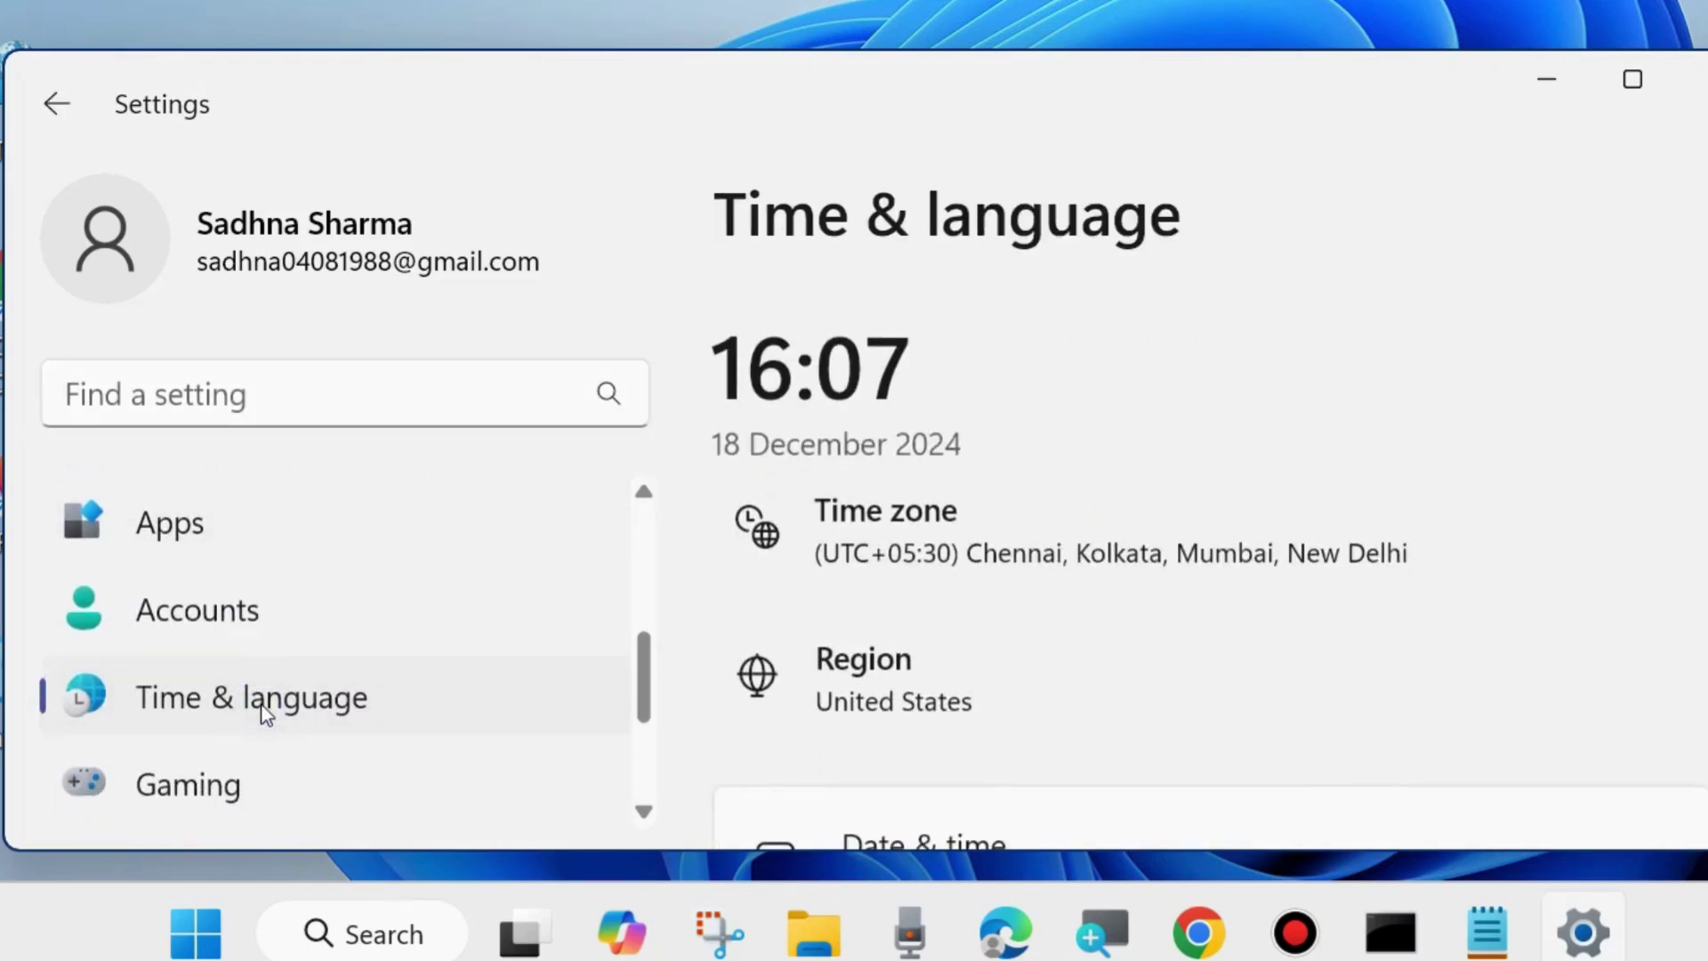
scroll(1120, 662, down, 3)
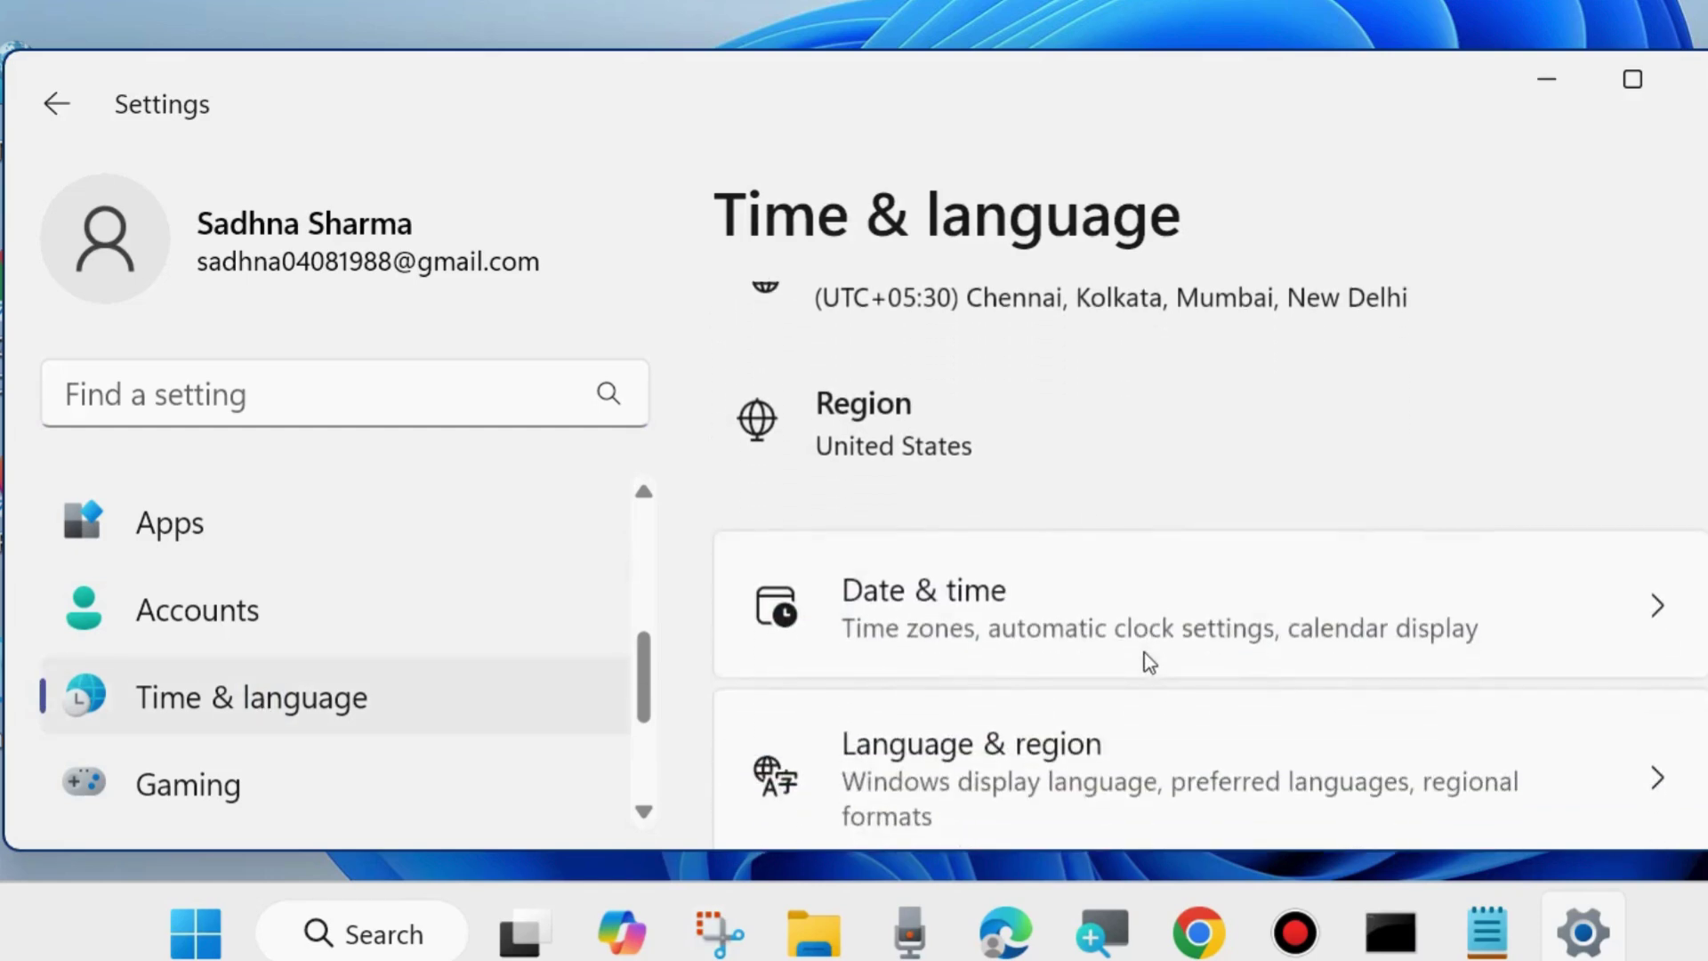
click(1056, 633)
scroll(1059, 634, down, 3)
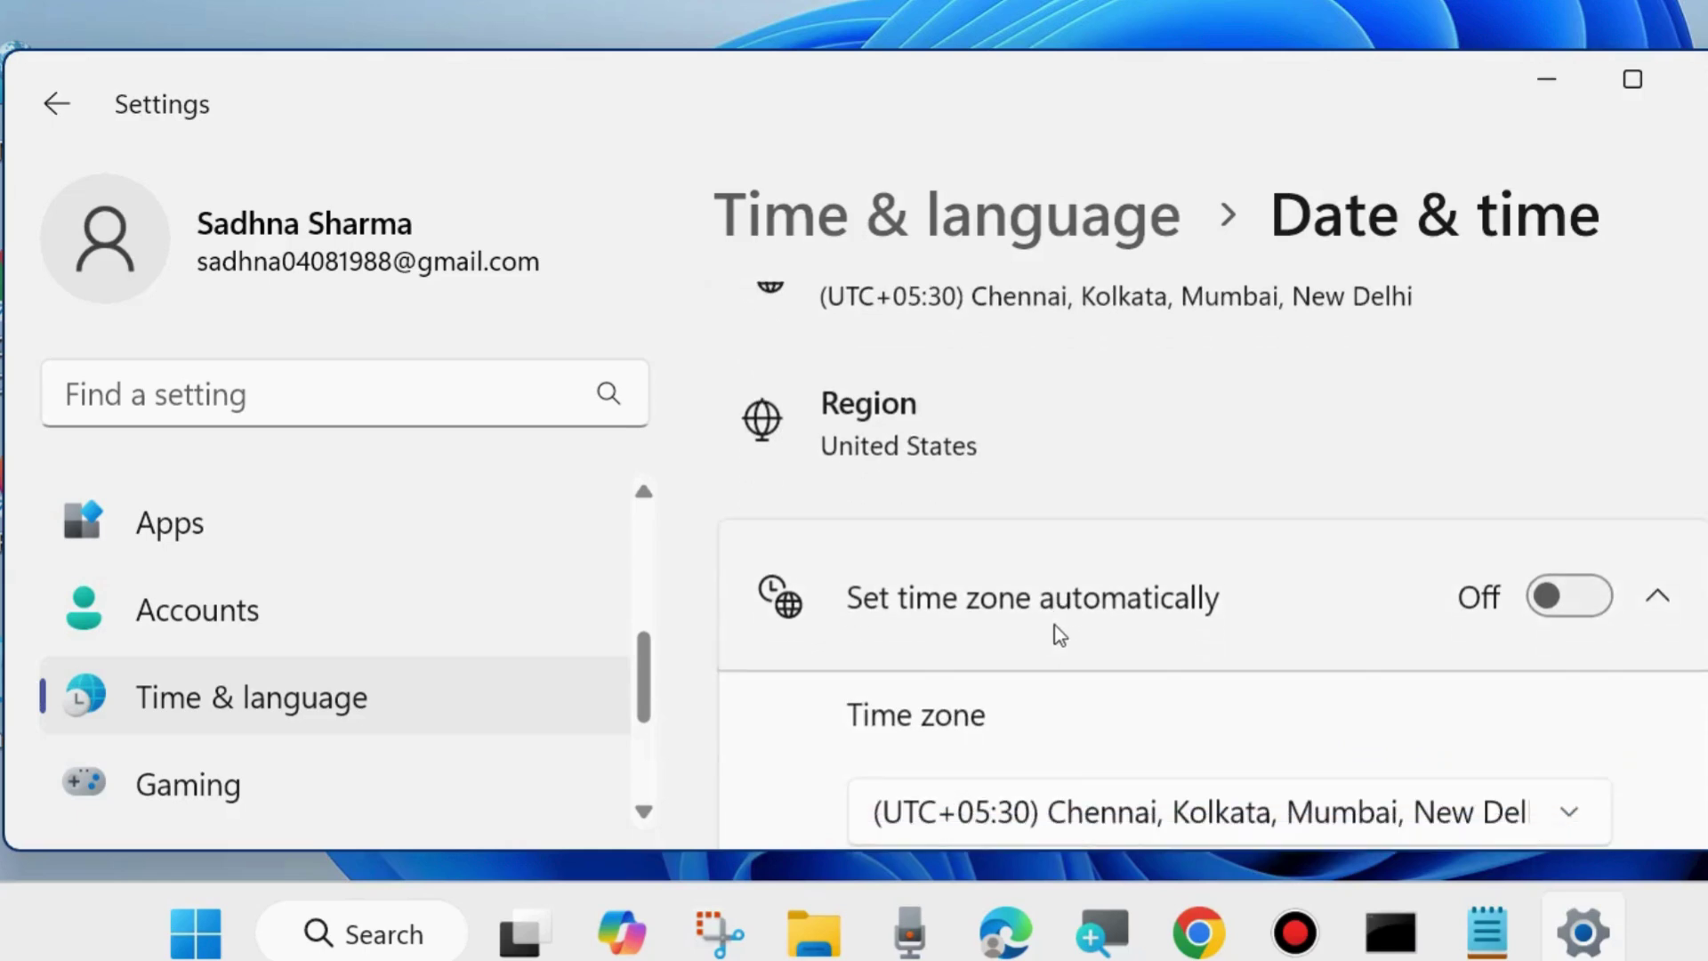
scroll(1022, 613, up, 1)
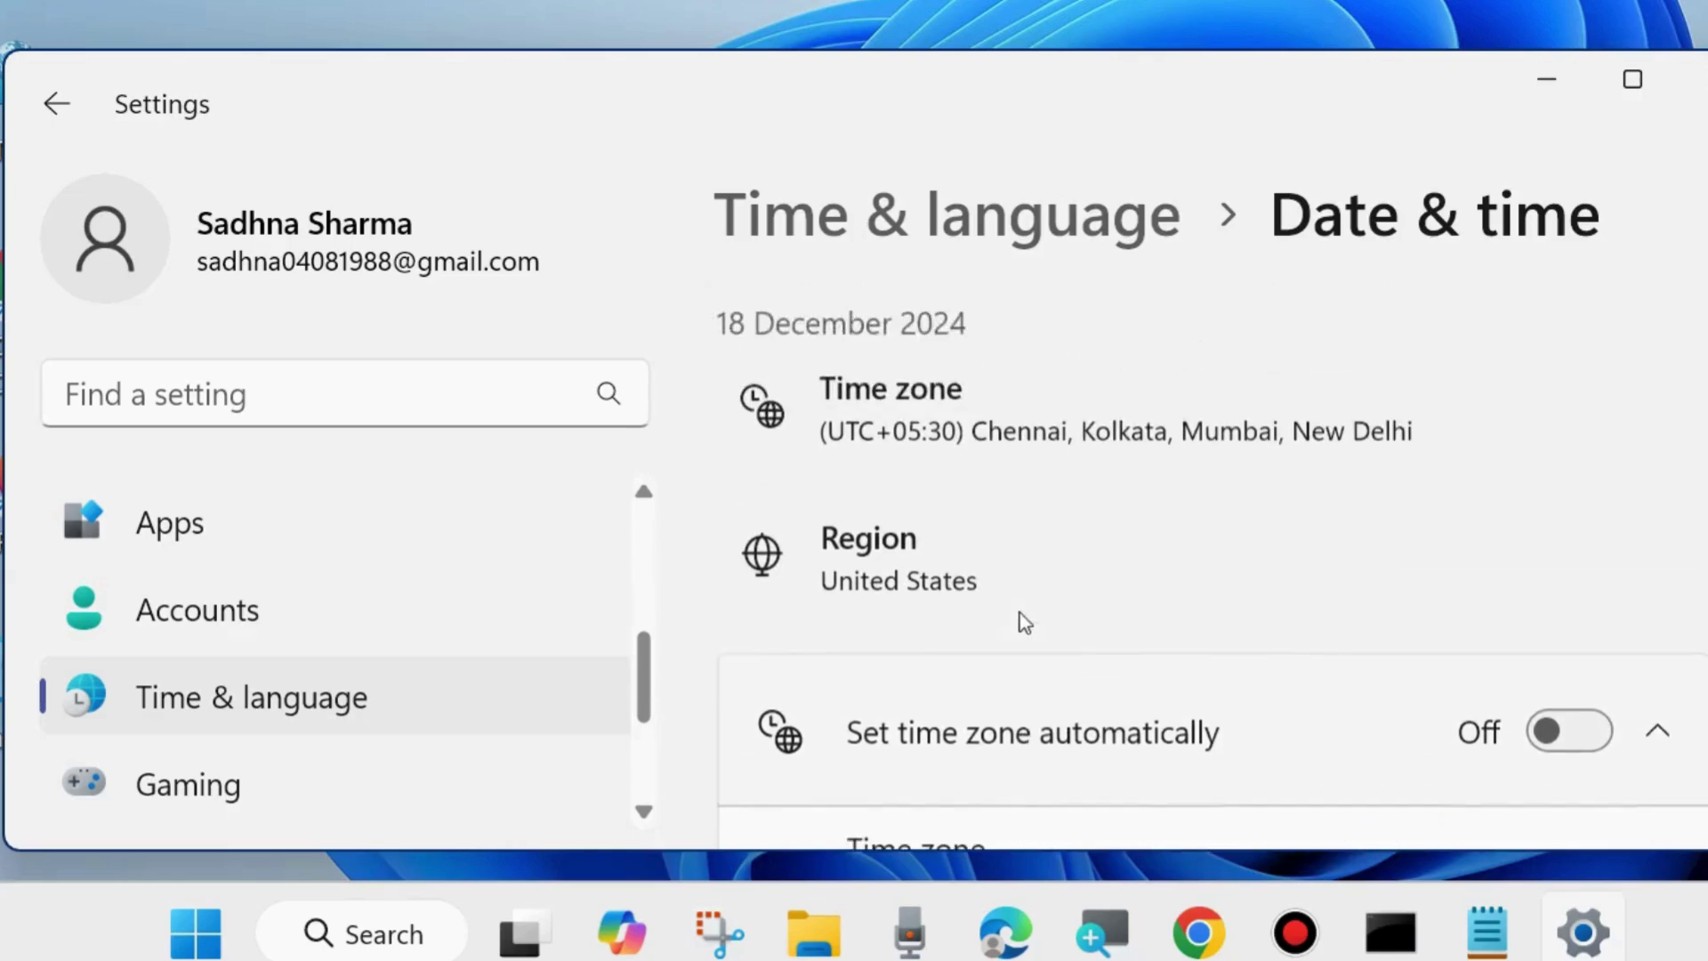
scroll(1019, 612, down, 3)
scroll(1021, 614, down, 2)
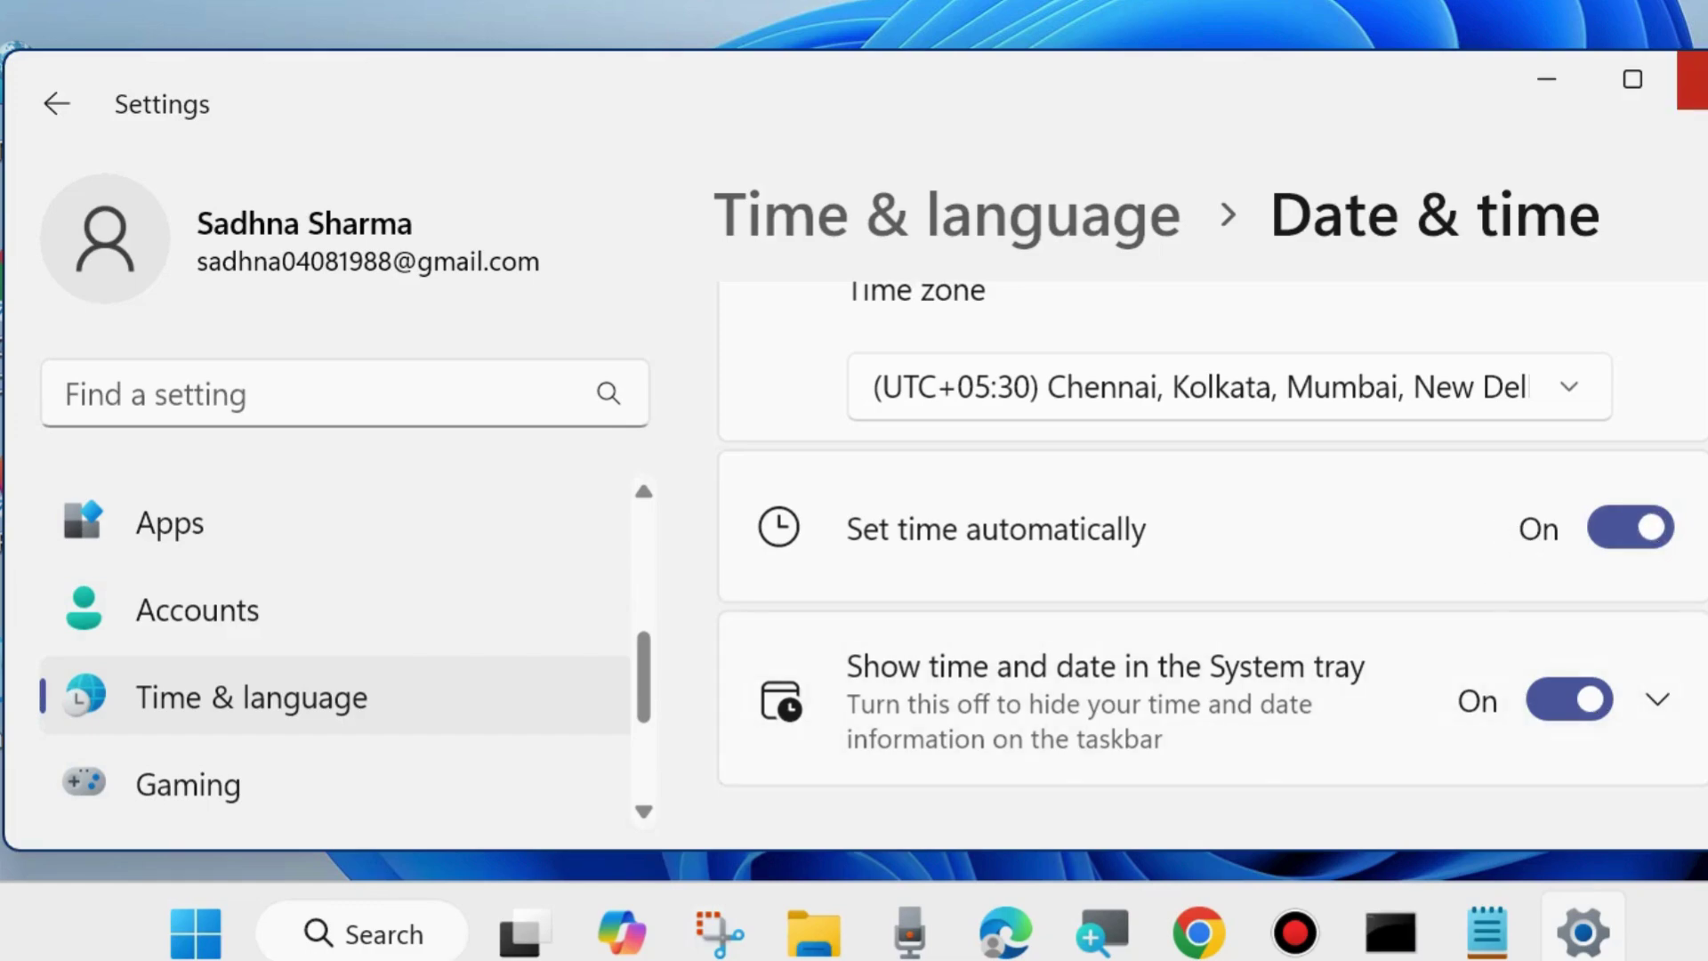
Step: Close Windows Settings and launch Google Chrome from the desktop
click(1694, 79)
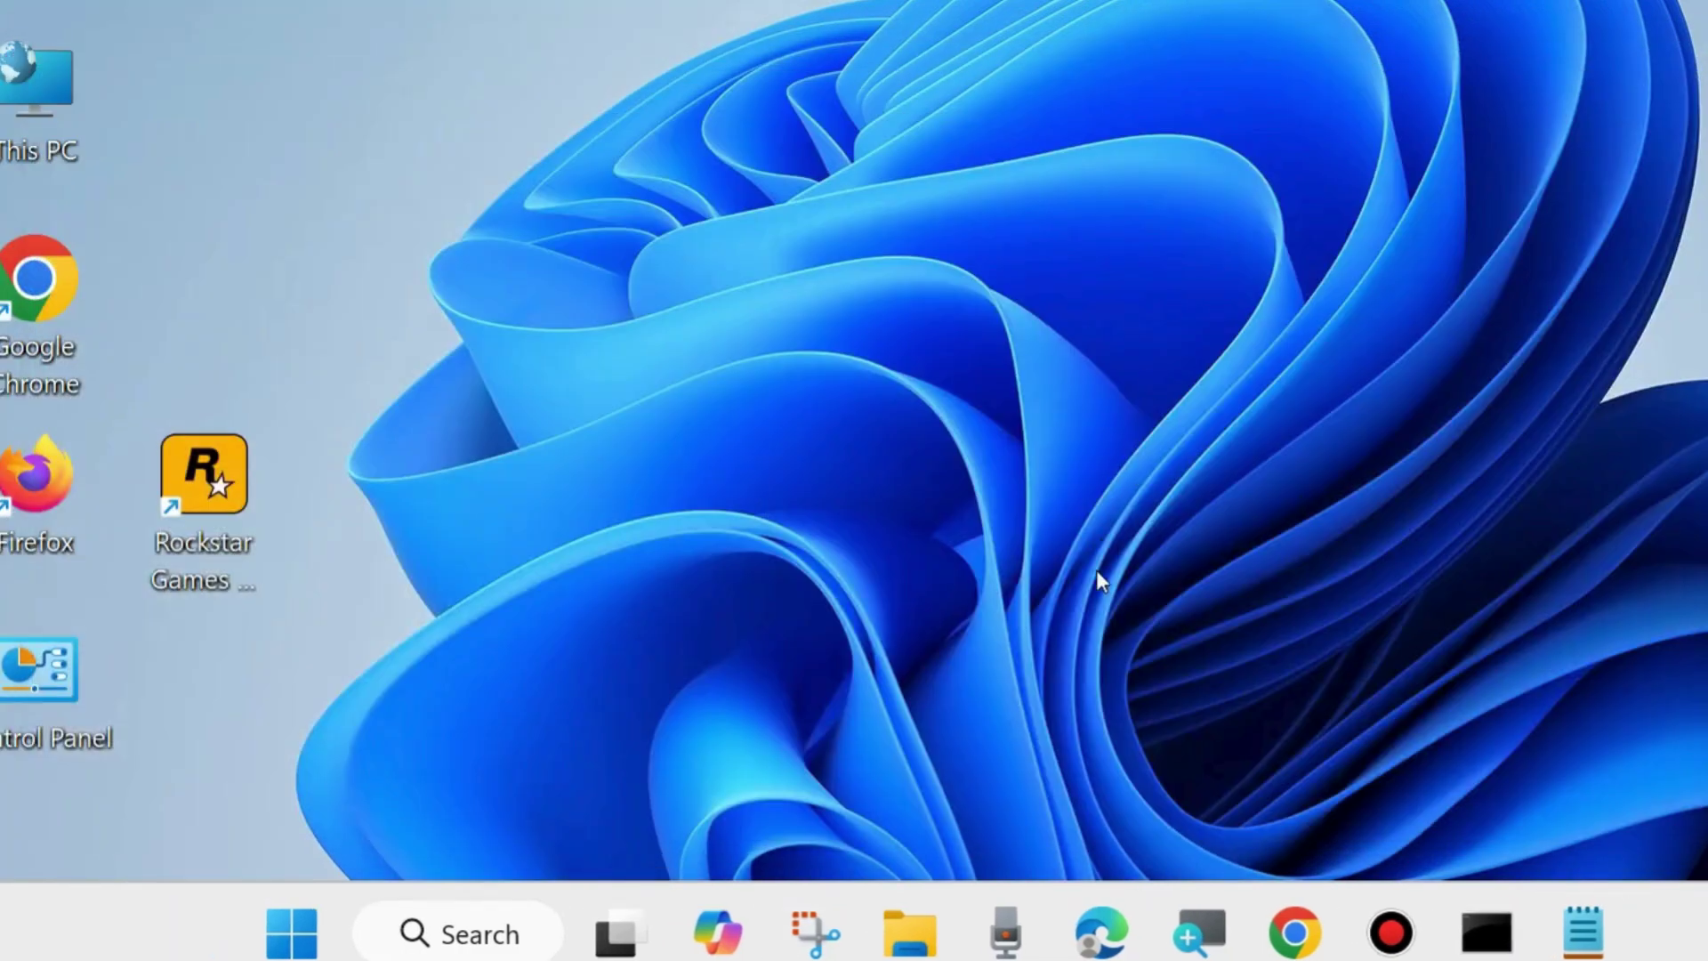
double_click(47, 269)
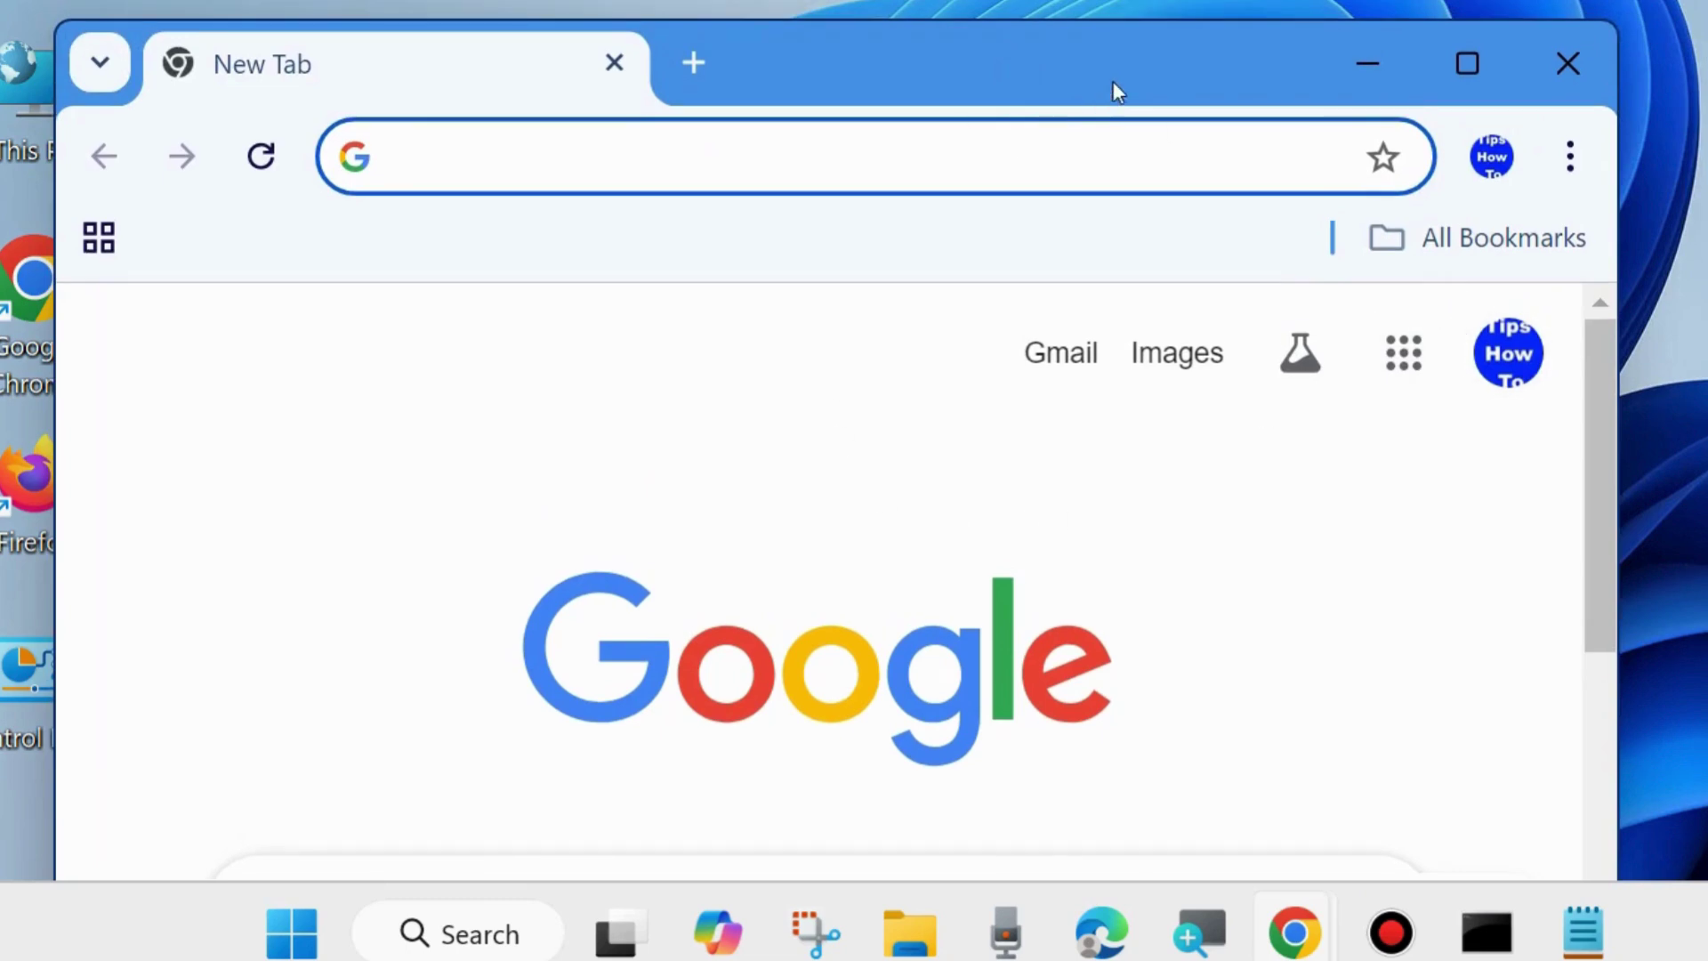
drag(1112, 71, 915, 54)
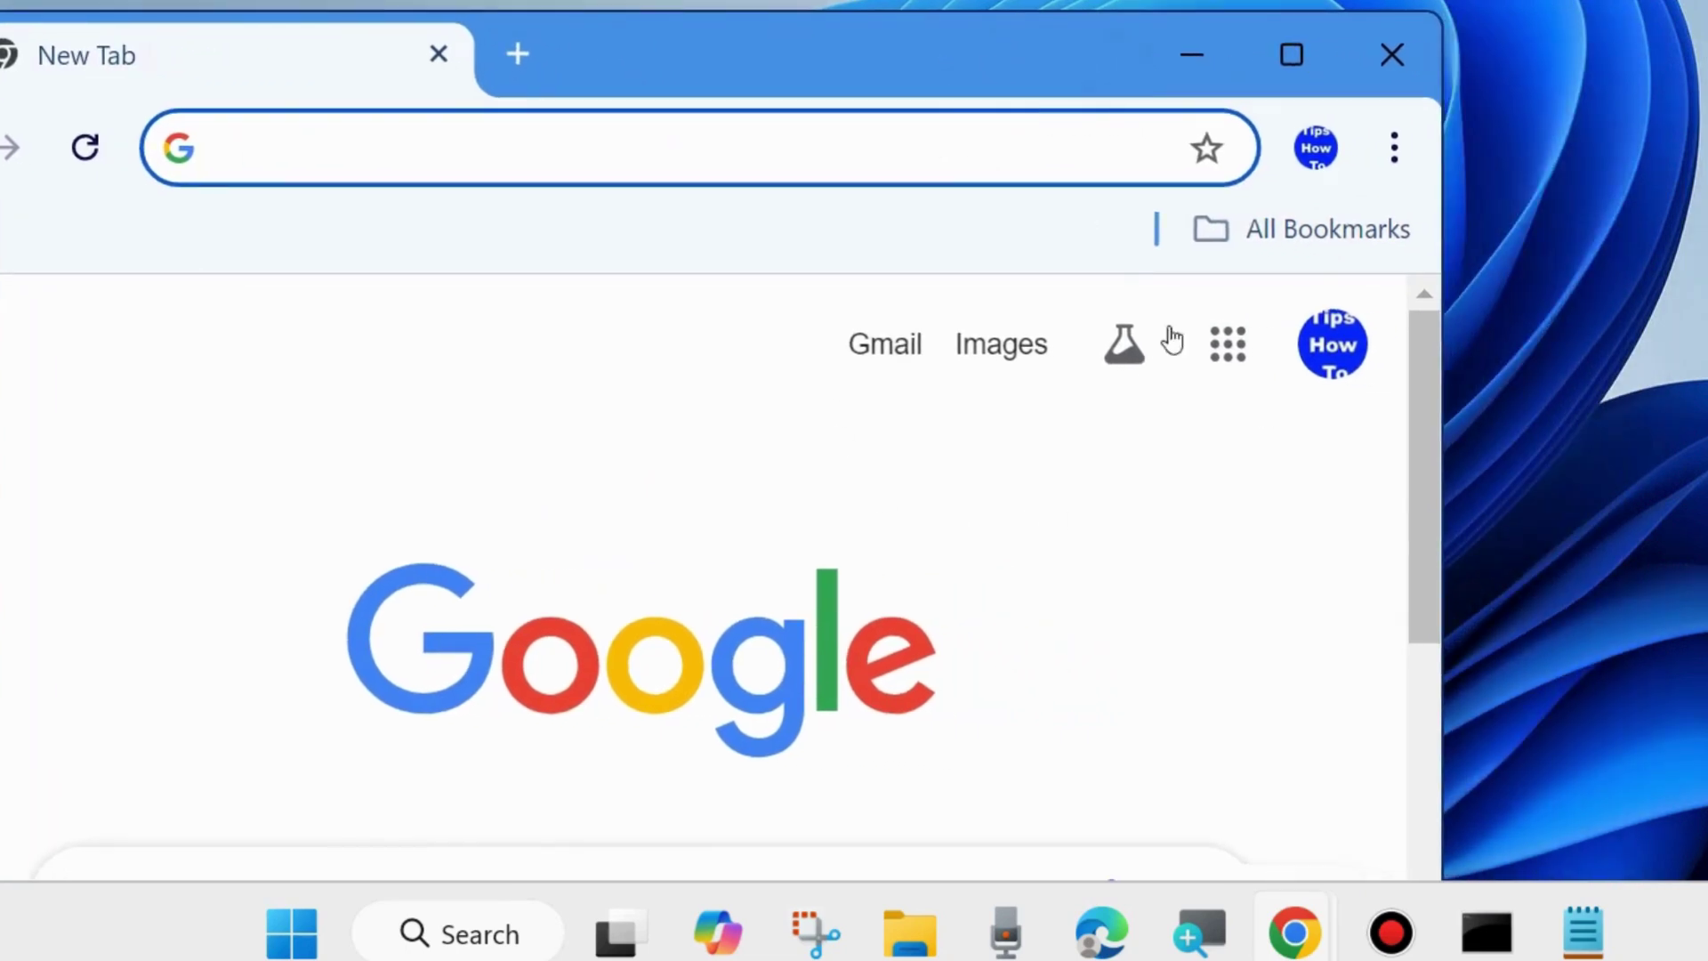
Step: Open Help › About Google Chrome and confirm version 131.0.6778.140 is up to date
click(1393, 153)
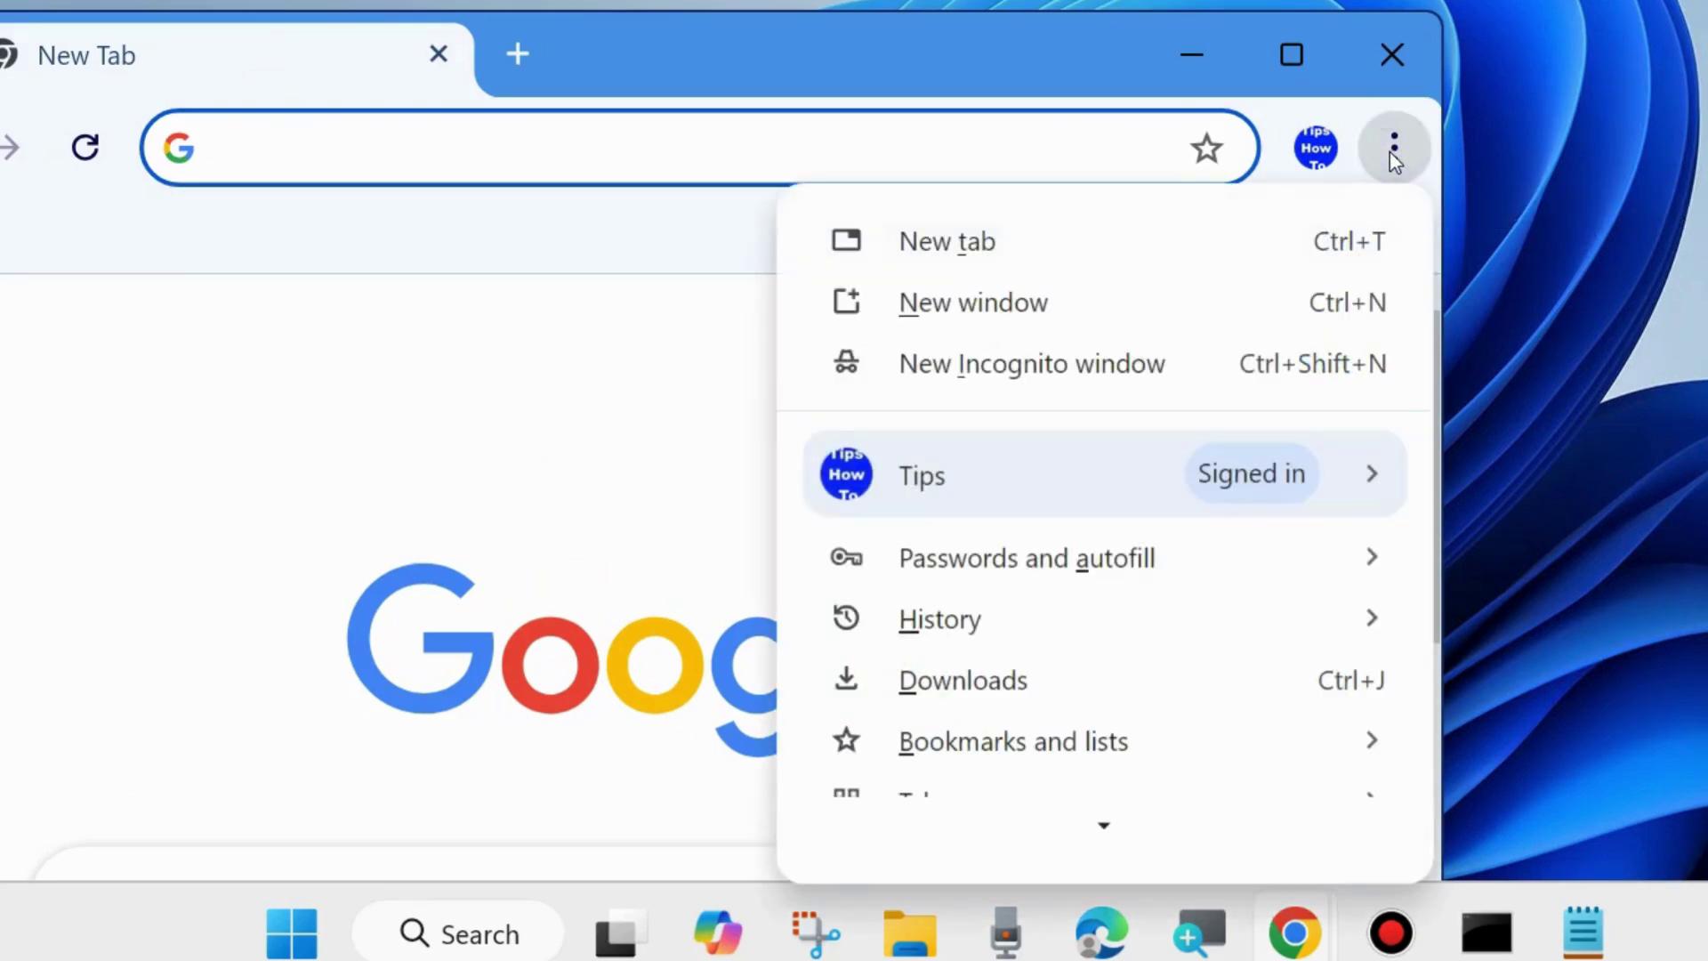
mouse_move(1135, 825)
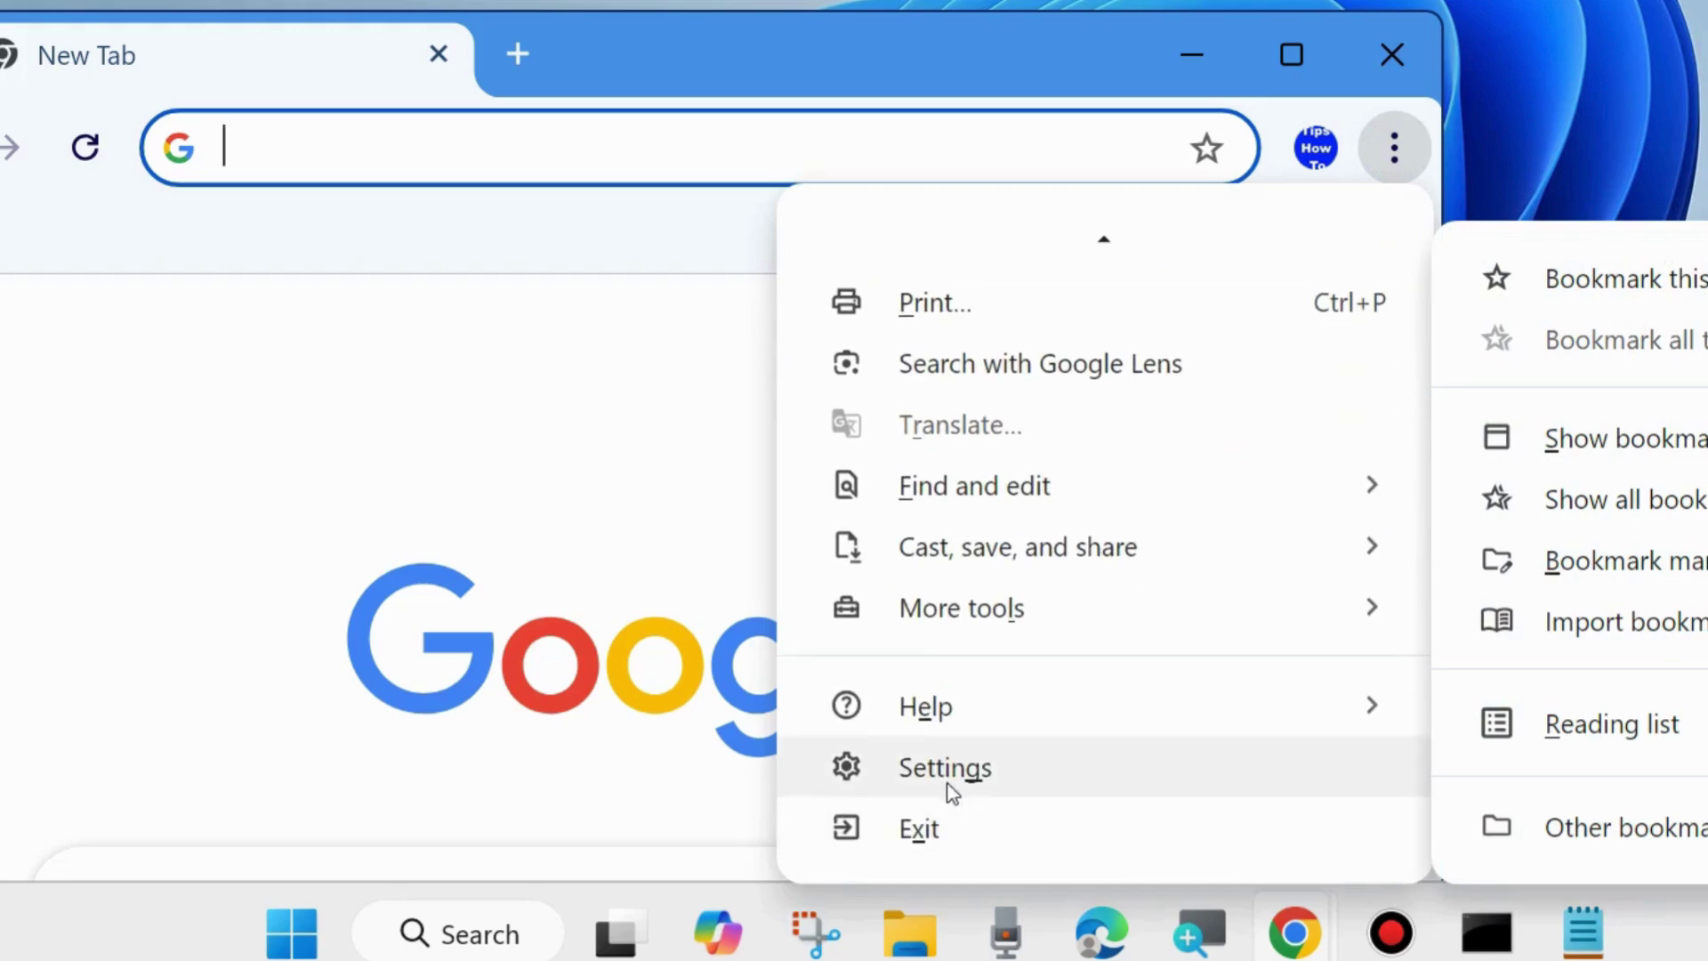
mouse_move(945, 715)
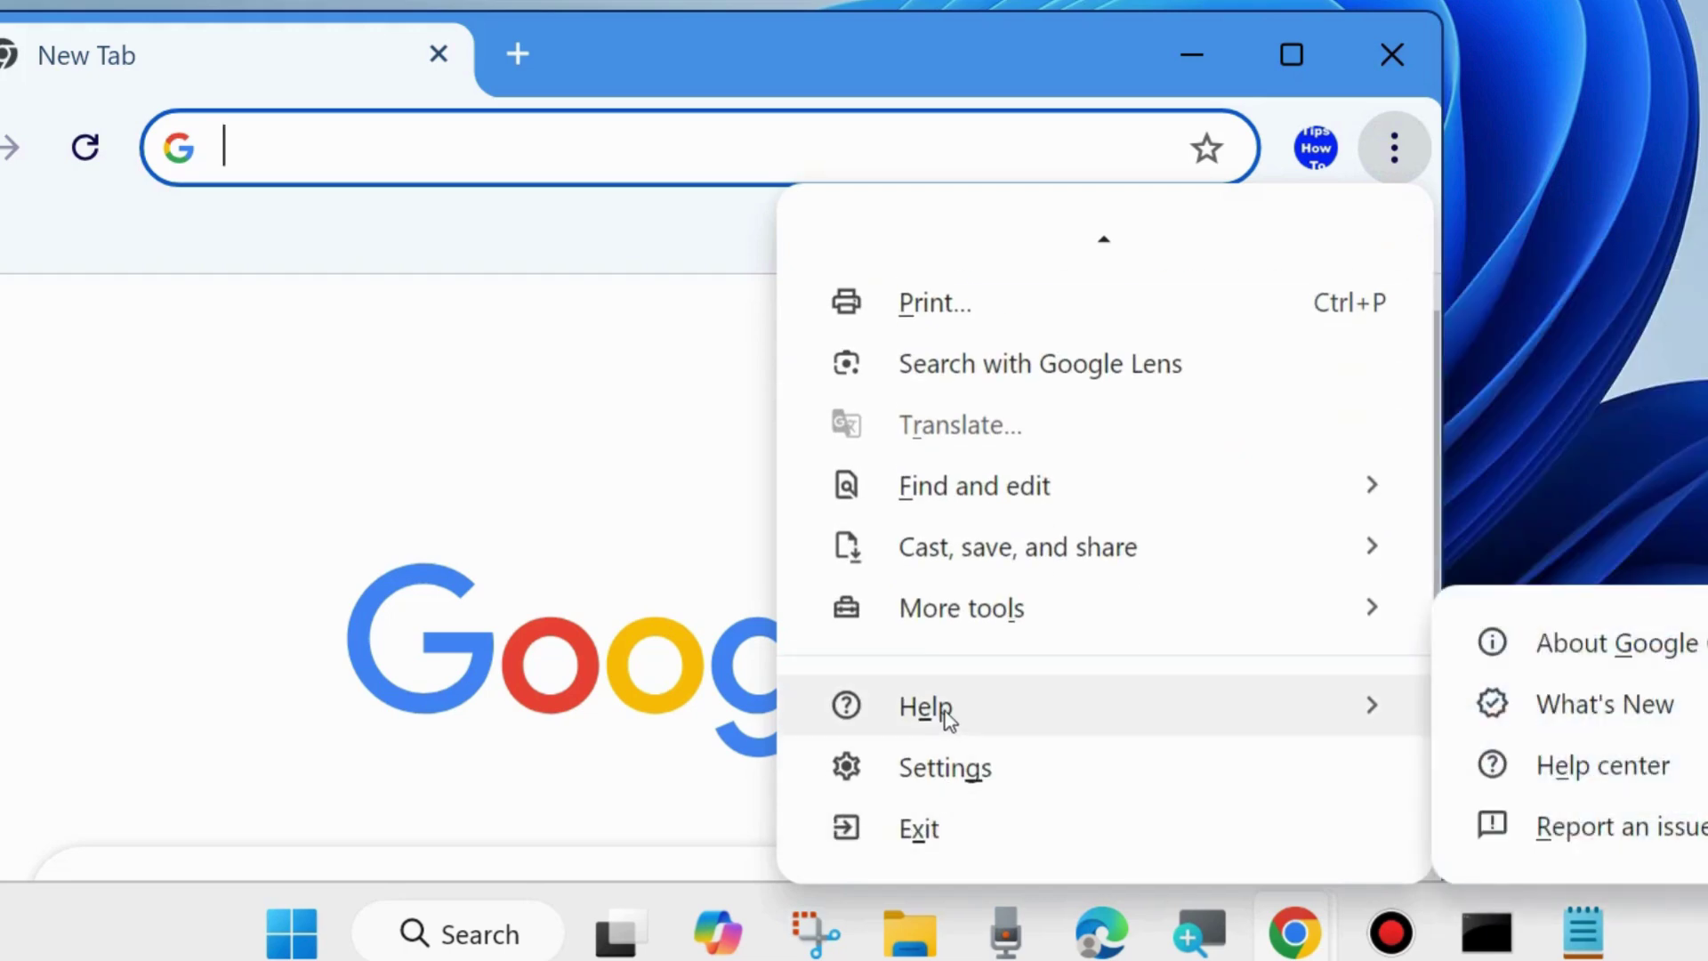
click(1580, 650)
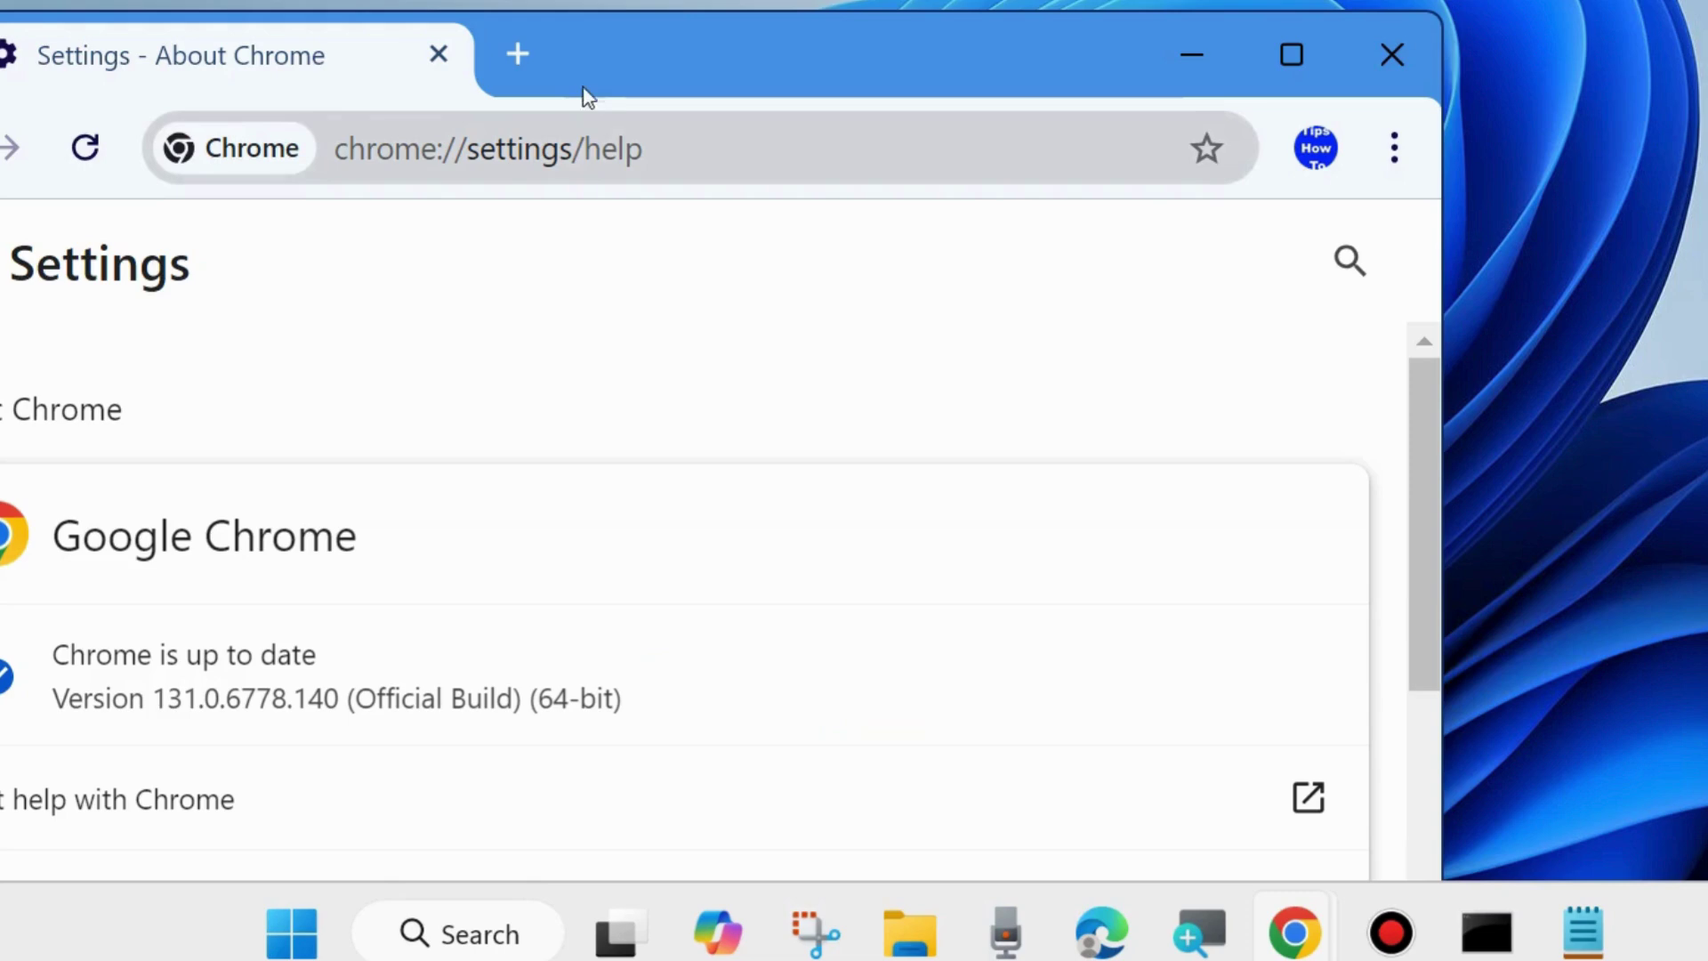
drag(595, 62, 762, 62)
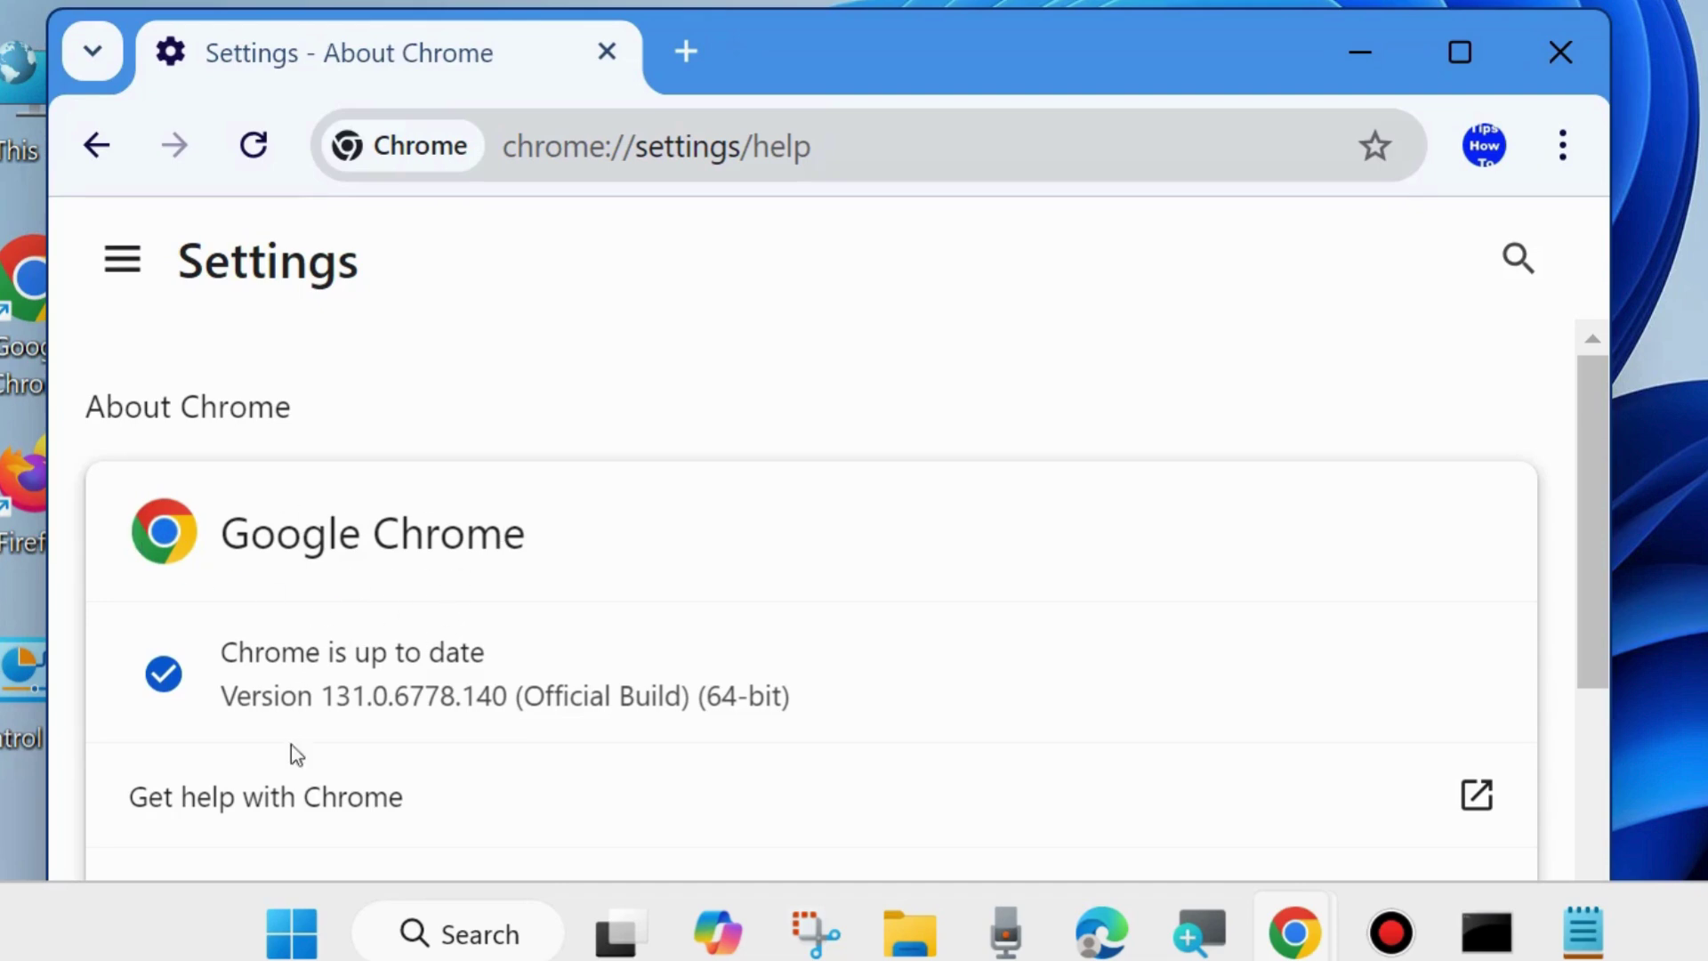
Step: Open Chrome's Settings from the main menu and switch to the Privacy and security section
click(1562, 149)
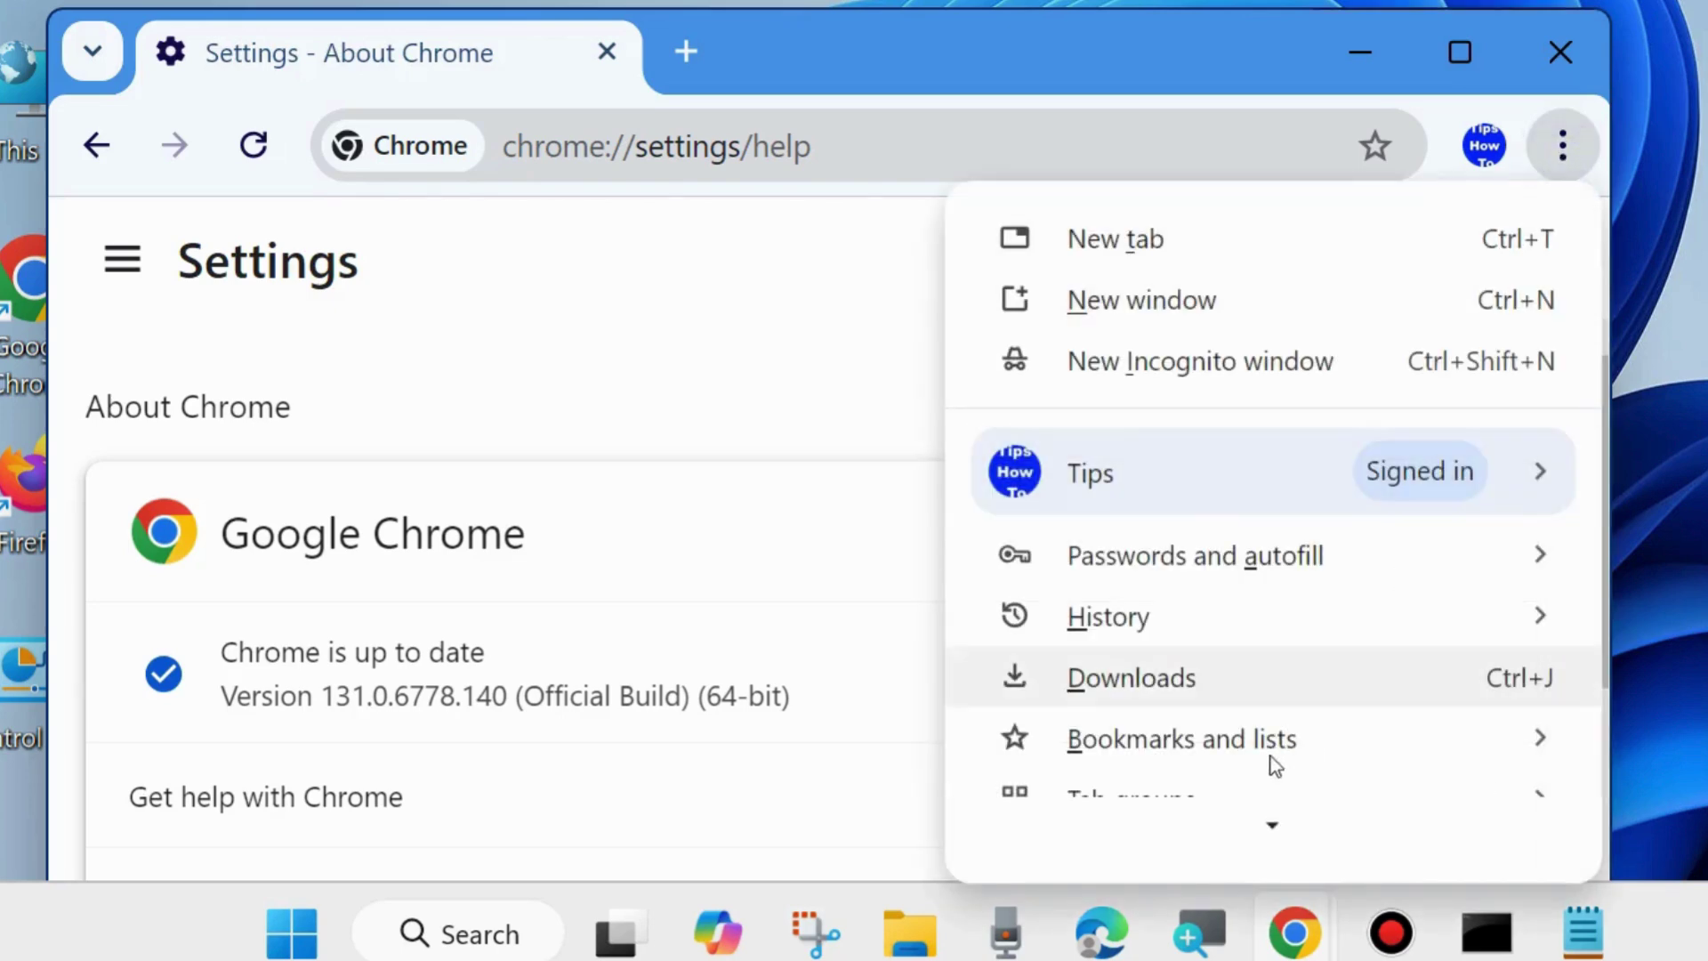
mouse_move(1272, 825)
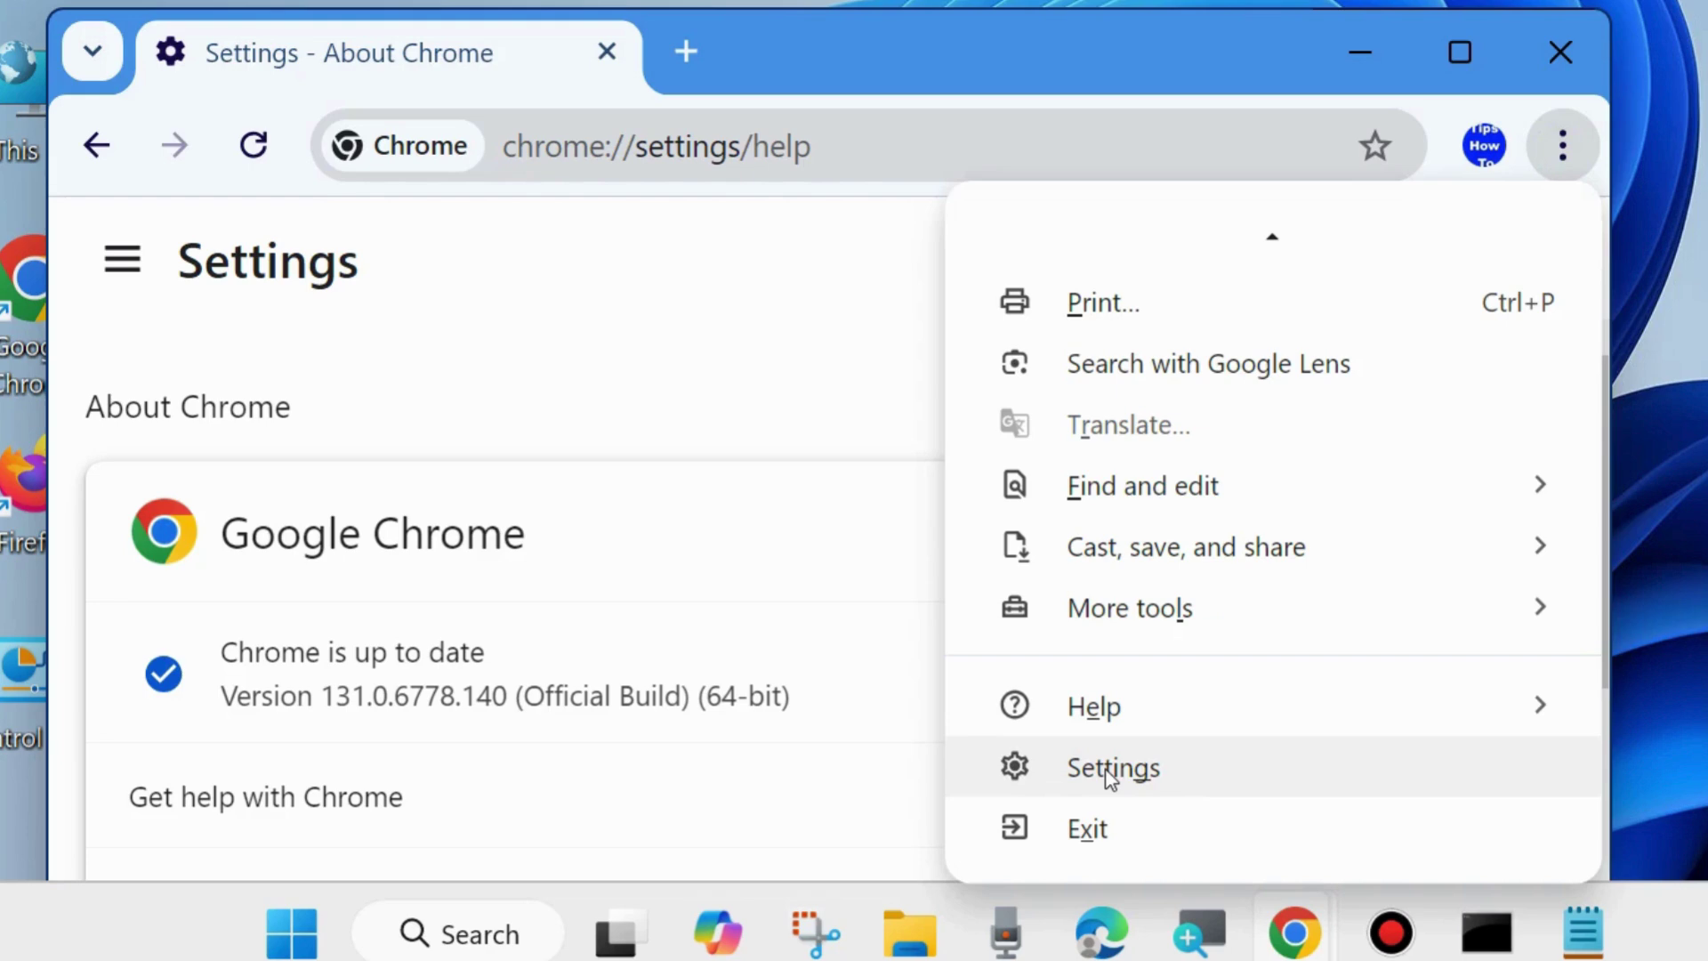
click(1108, 772)
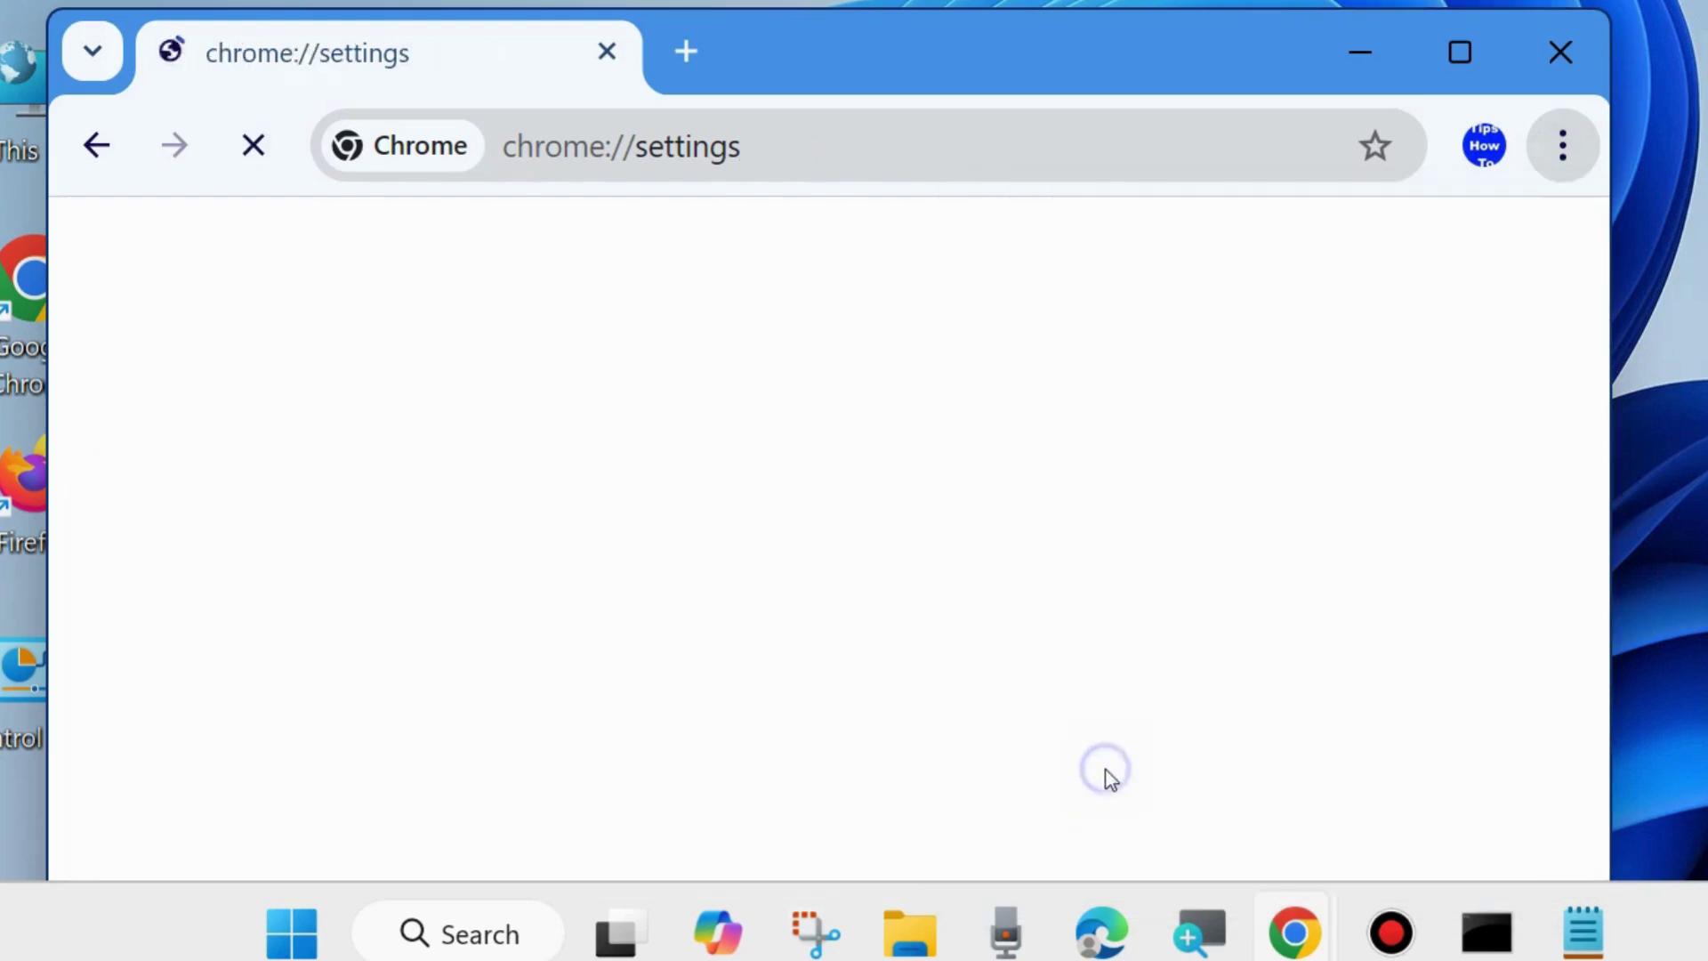
click(111, 256)
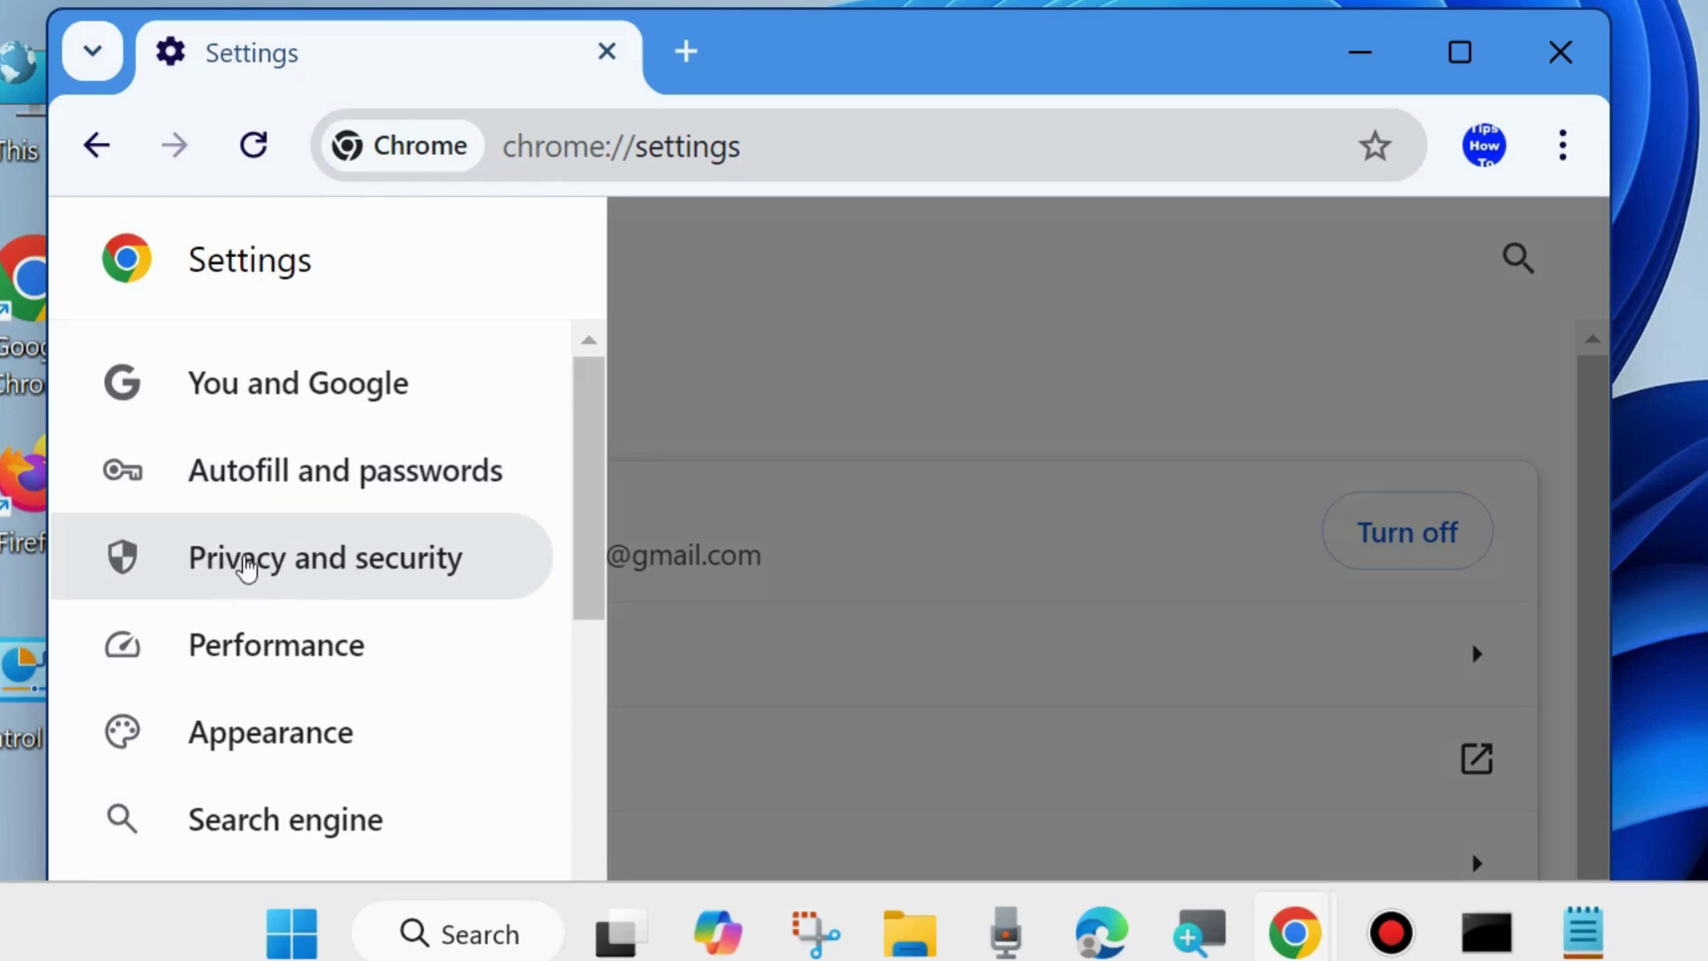
click(283, 564)
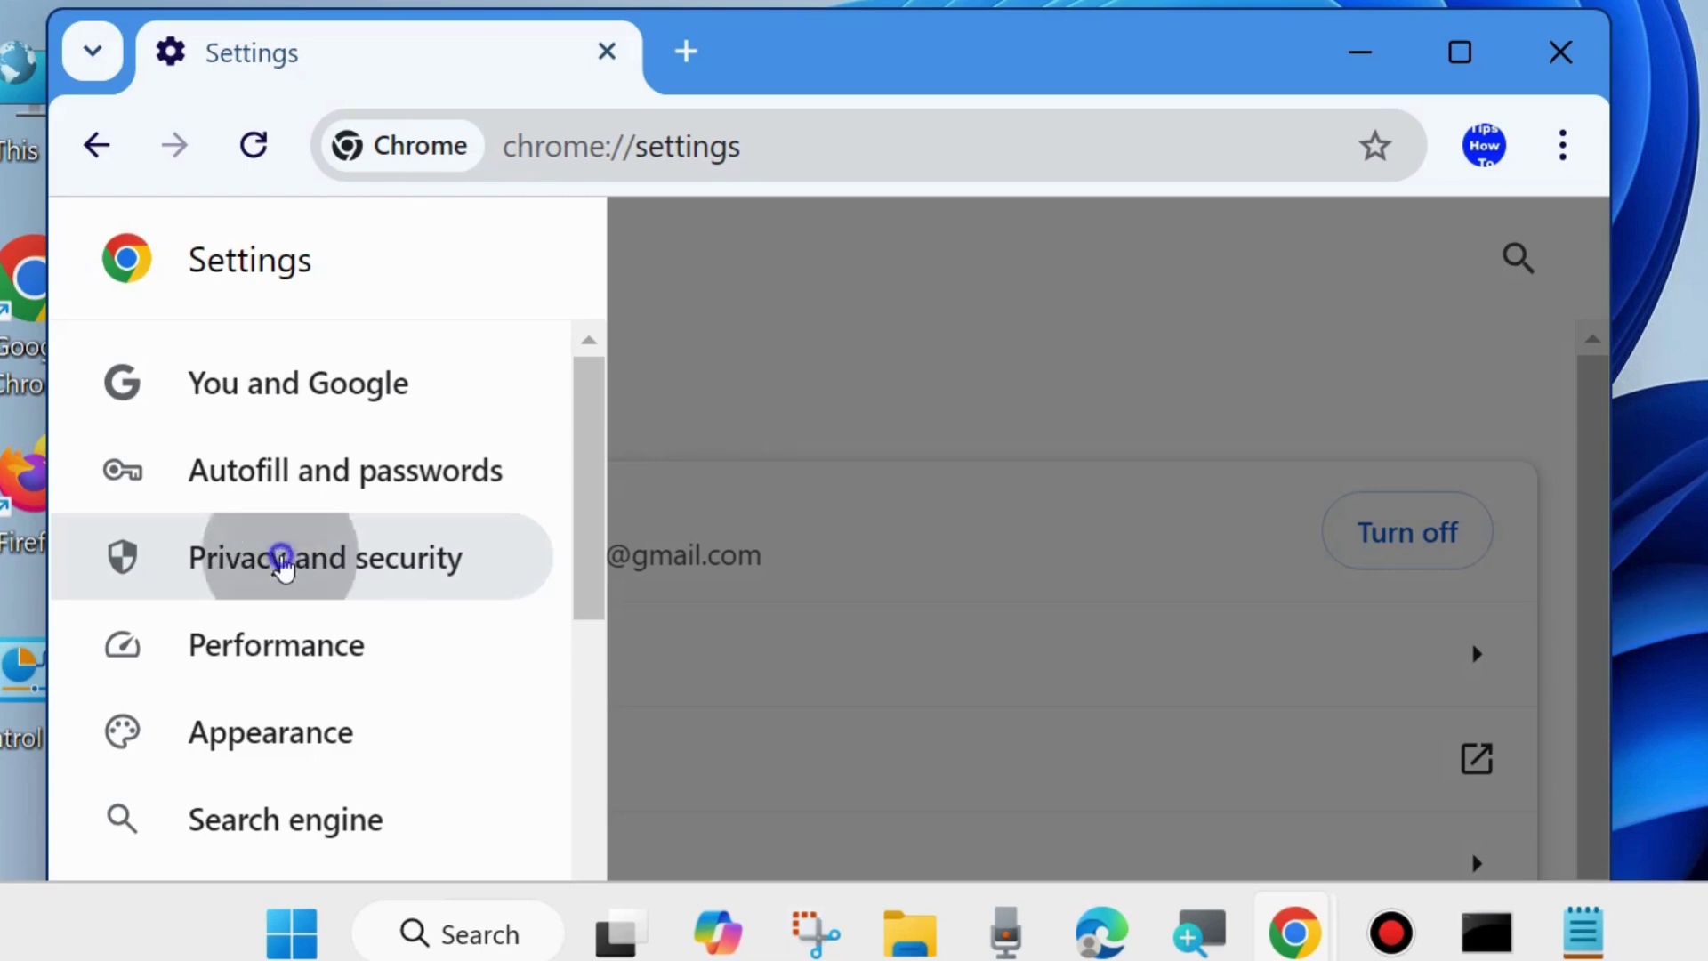
scroll(545, 647, down, 2)
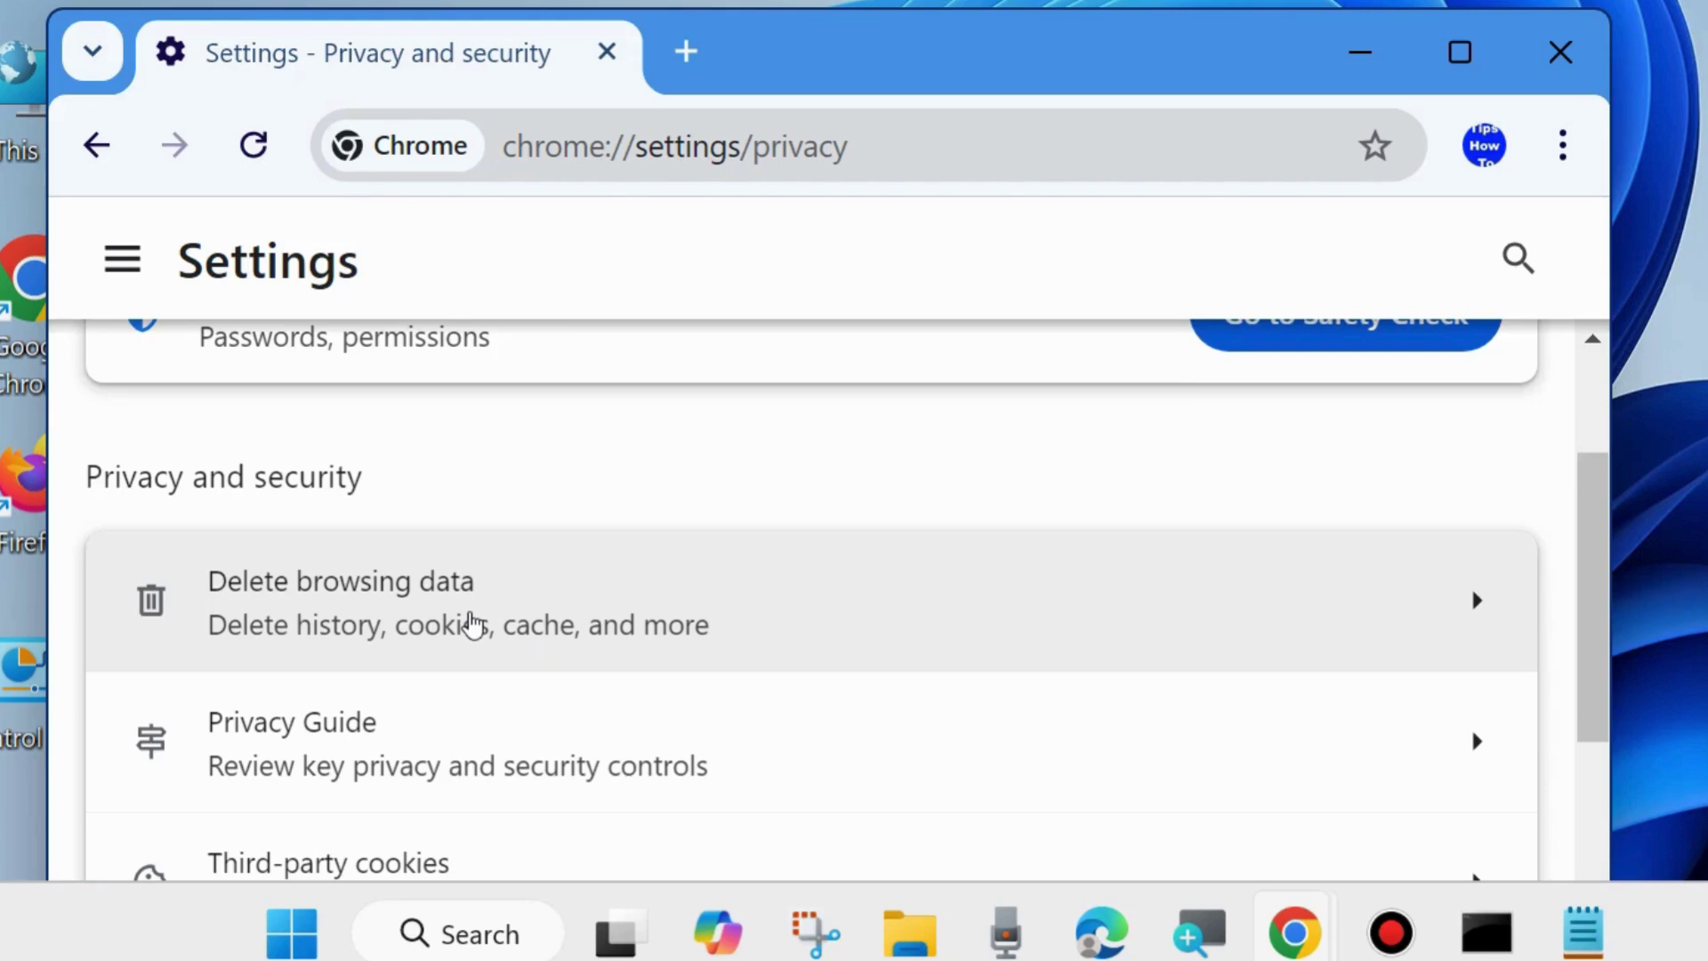
Step: Delete all-time browsing and download history, cookies and cached files, leaving passwords and autofill unticked
click(472, 625)
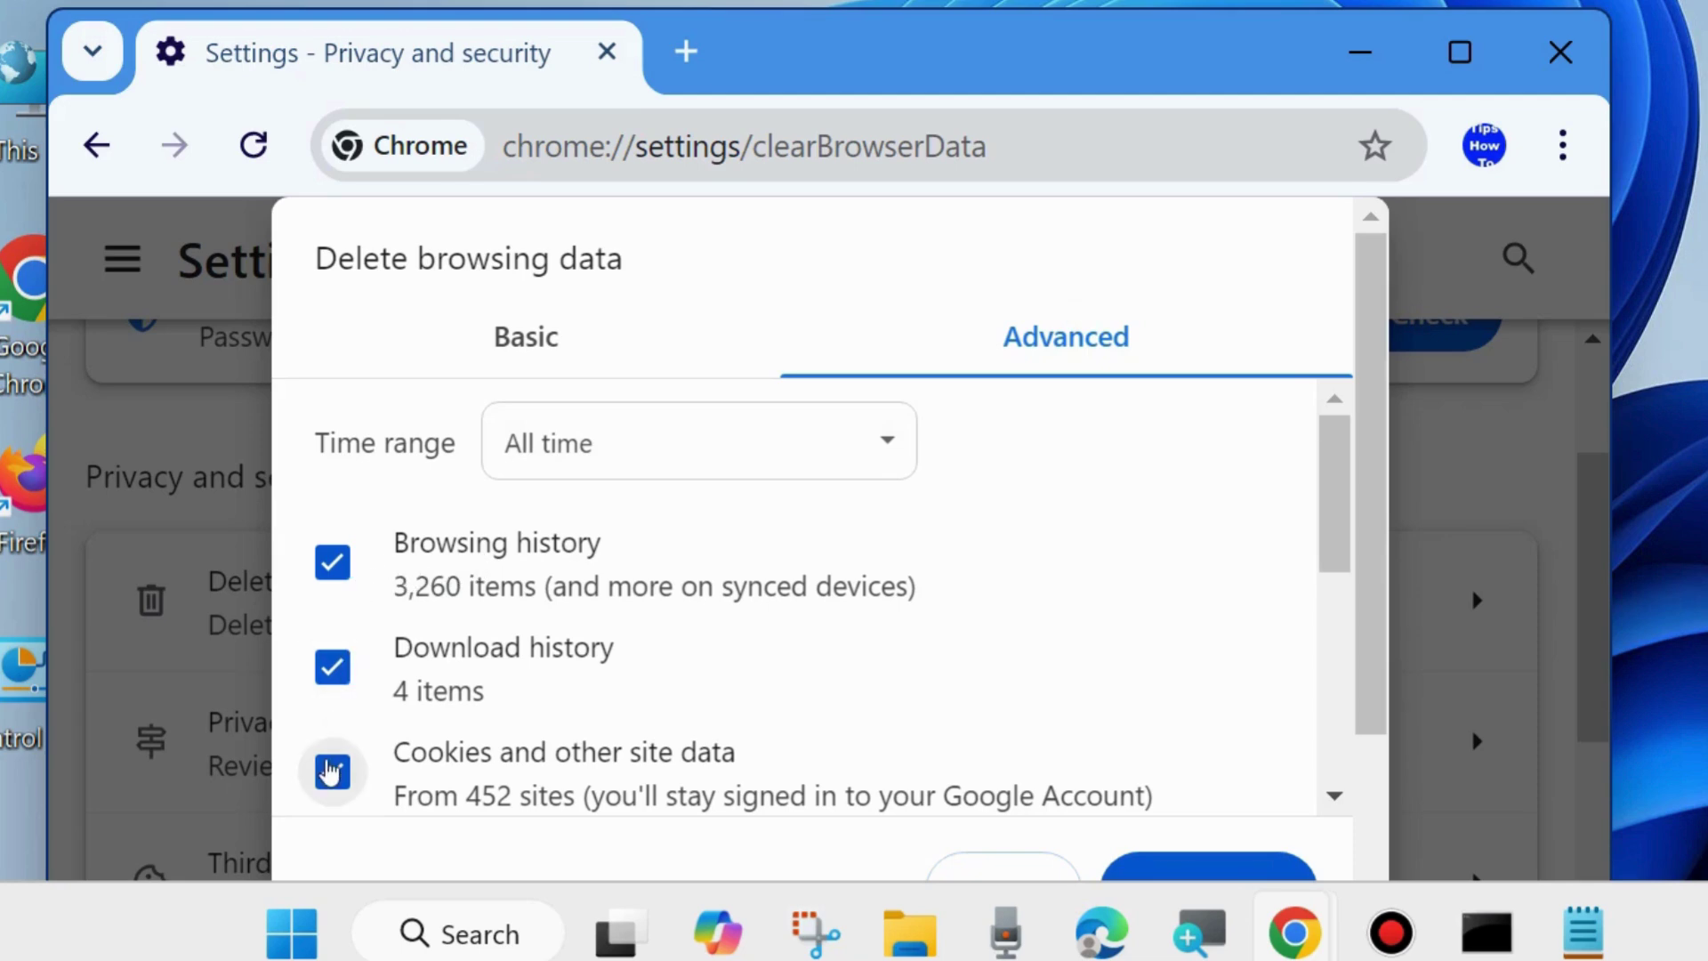
scroll(534, 684, down, 2)
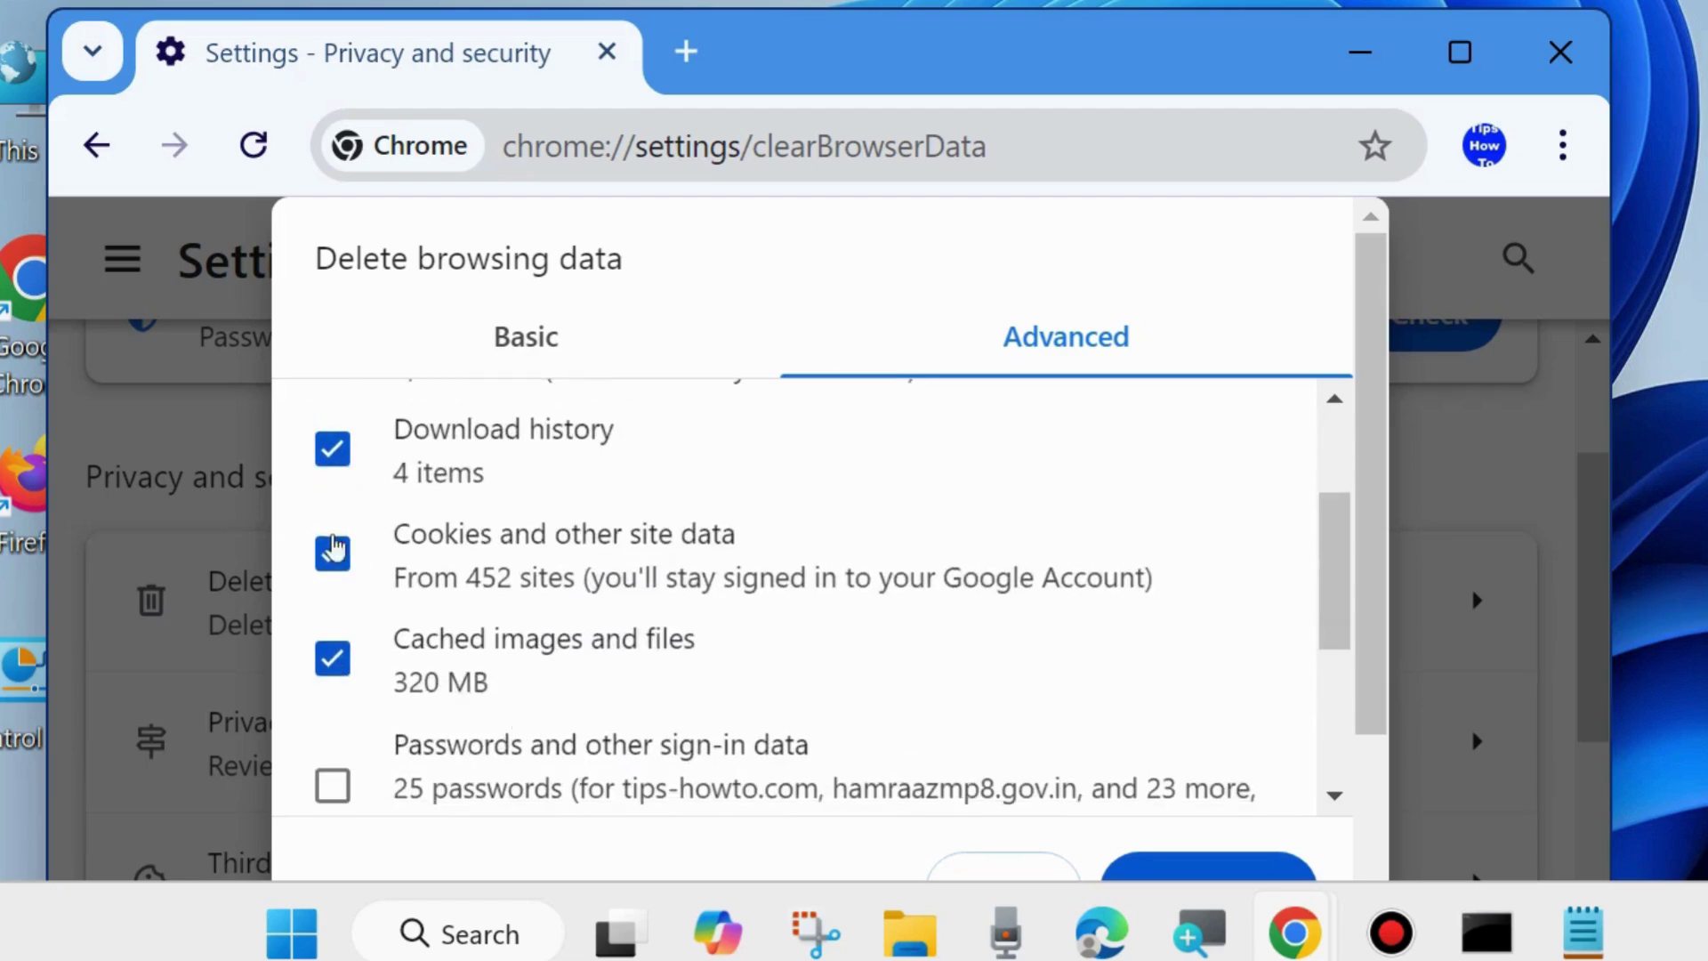
scroll(953, 602, down, 5)
scroll(1398, 672, down, 2)
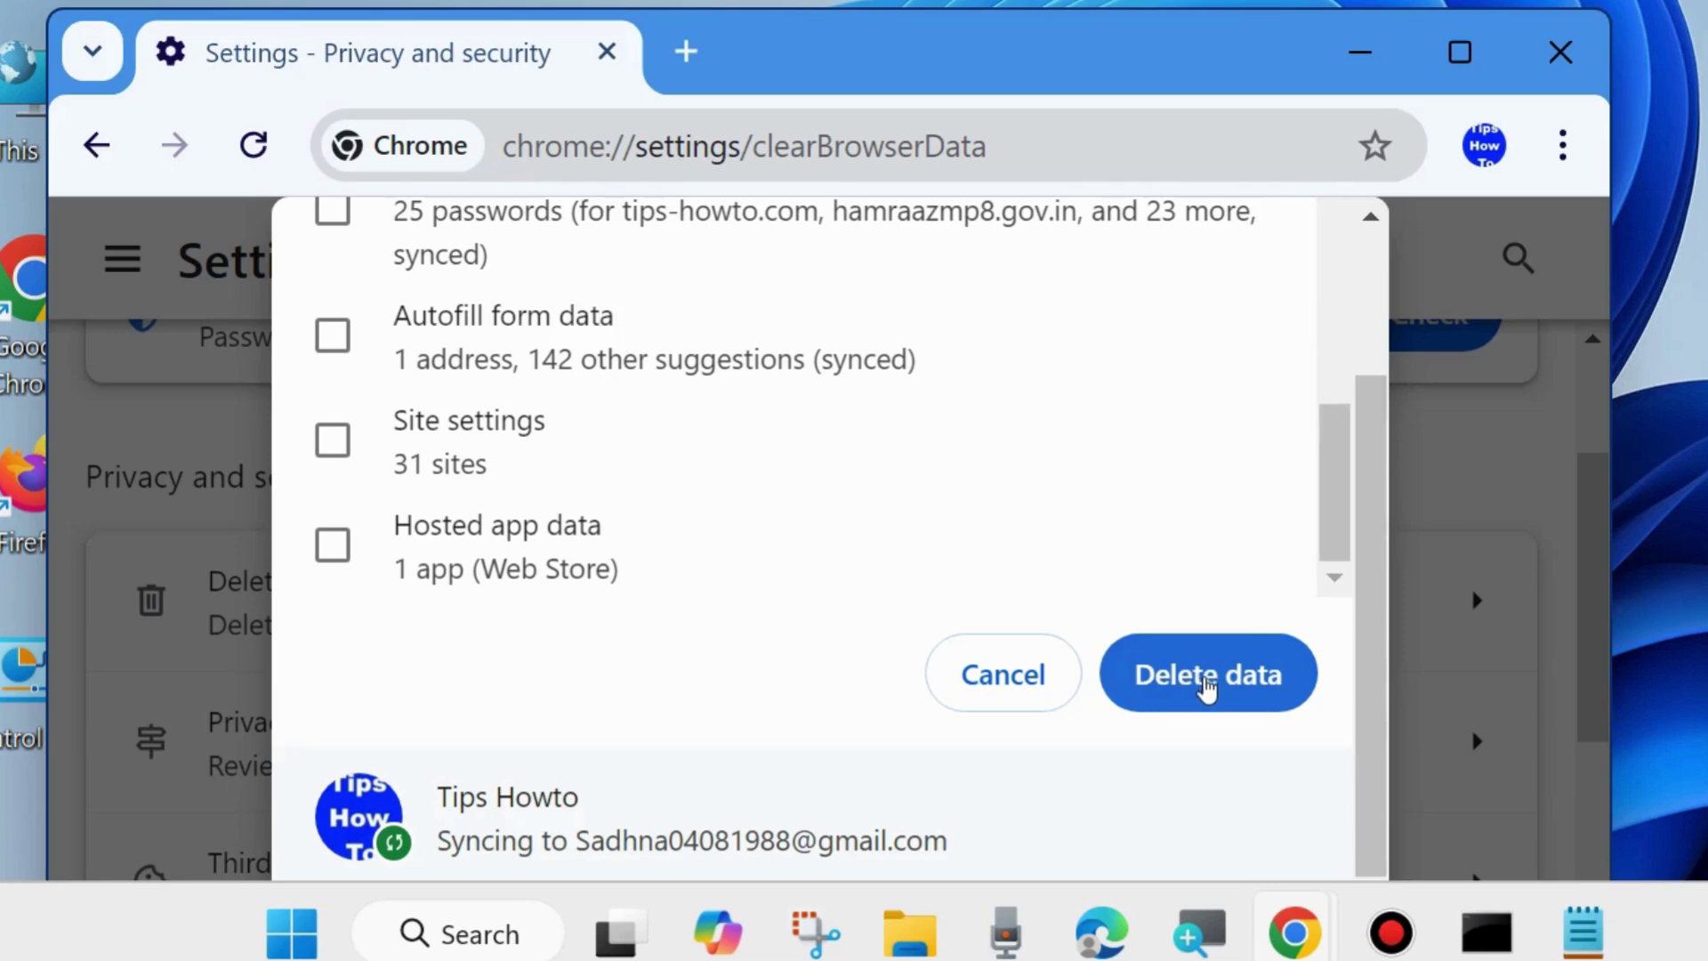
click(1202, 686)
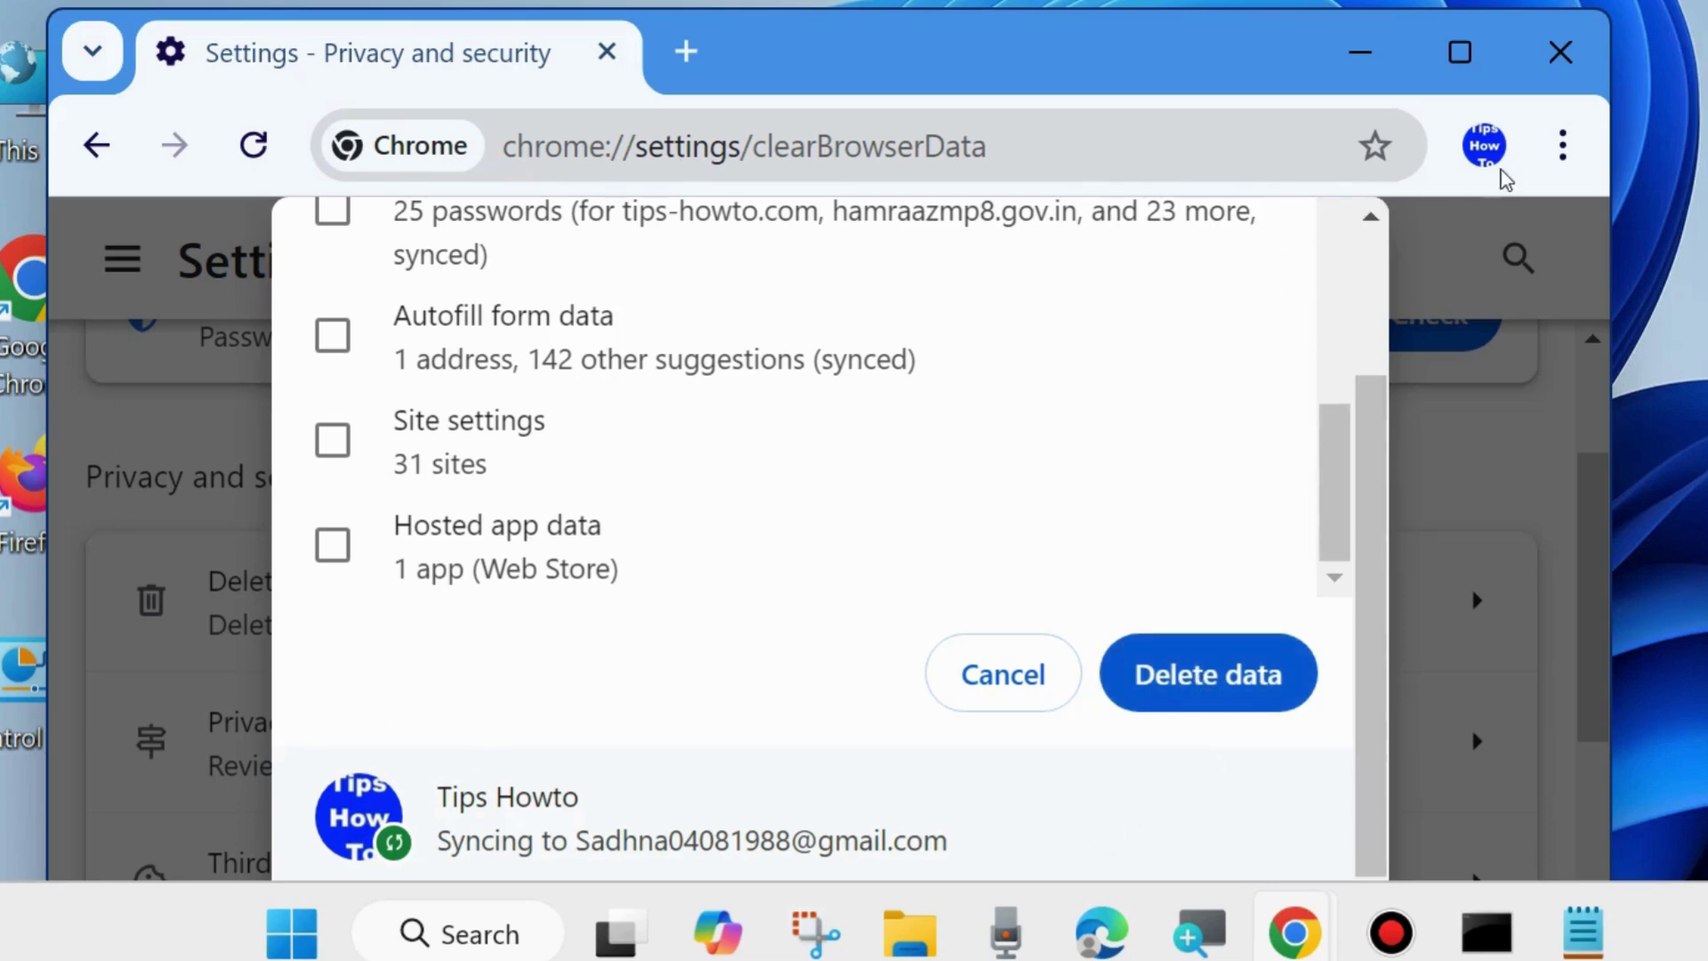
Step: Open Manage Extensions and verify Application Launcher For Drive, GoFullPage and Google Docs Offline are switched off
click(1564, 149)
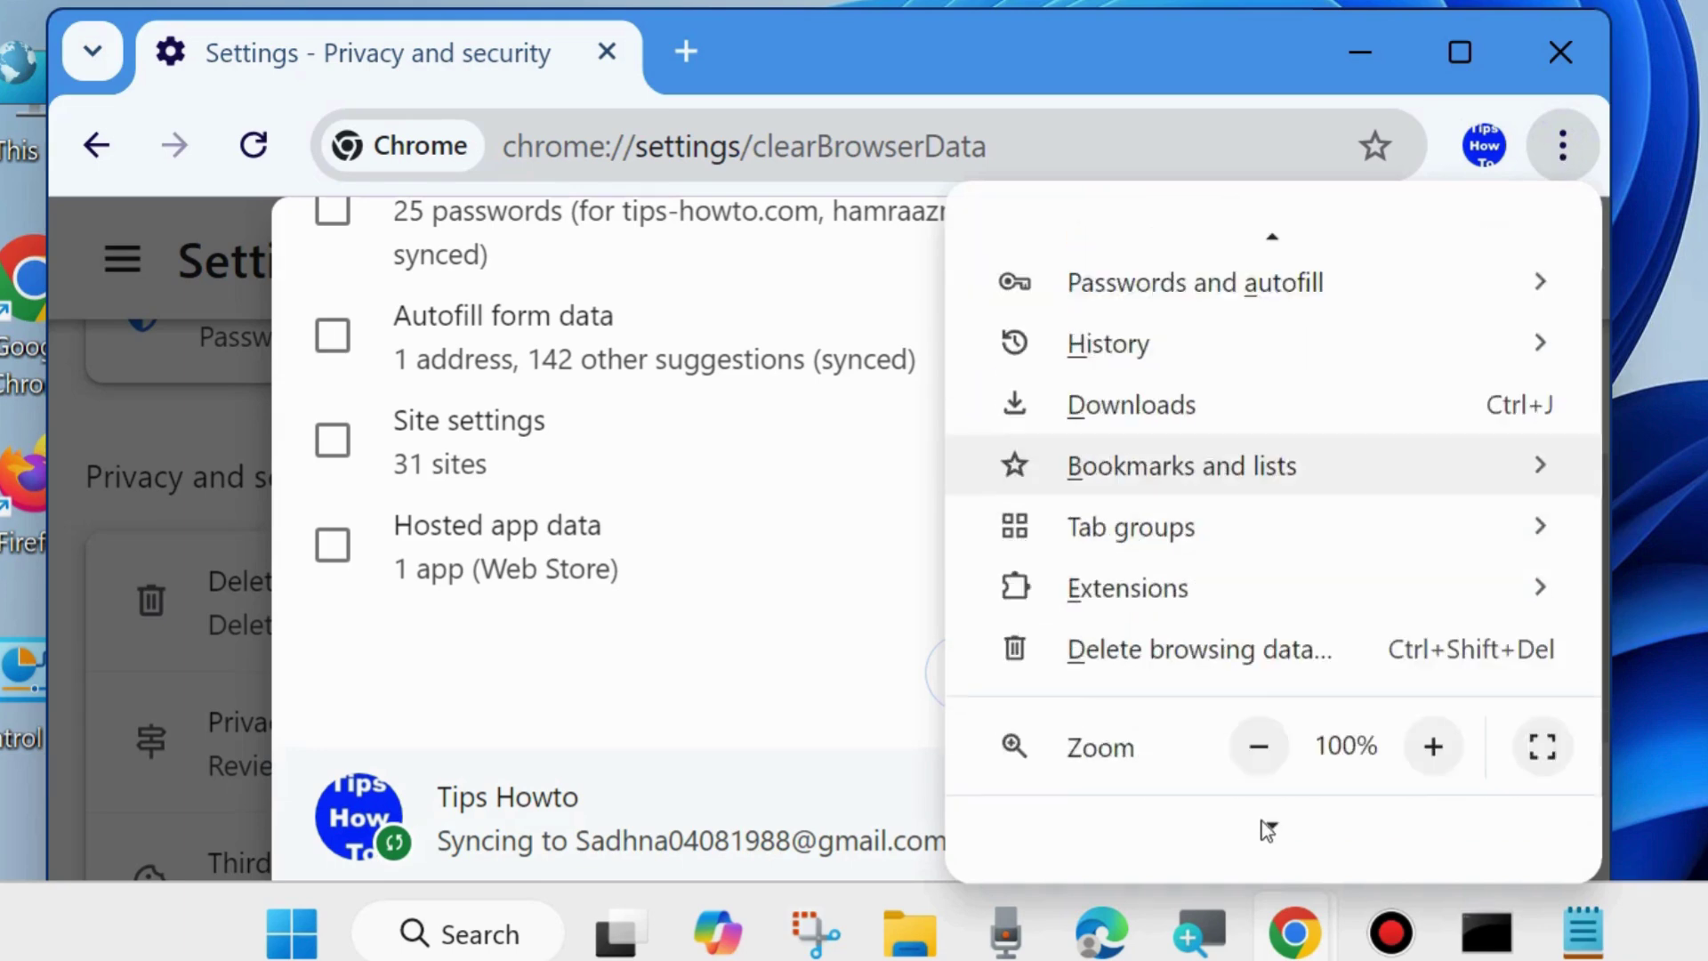
scroll(1128, 640, up, 3)
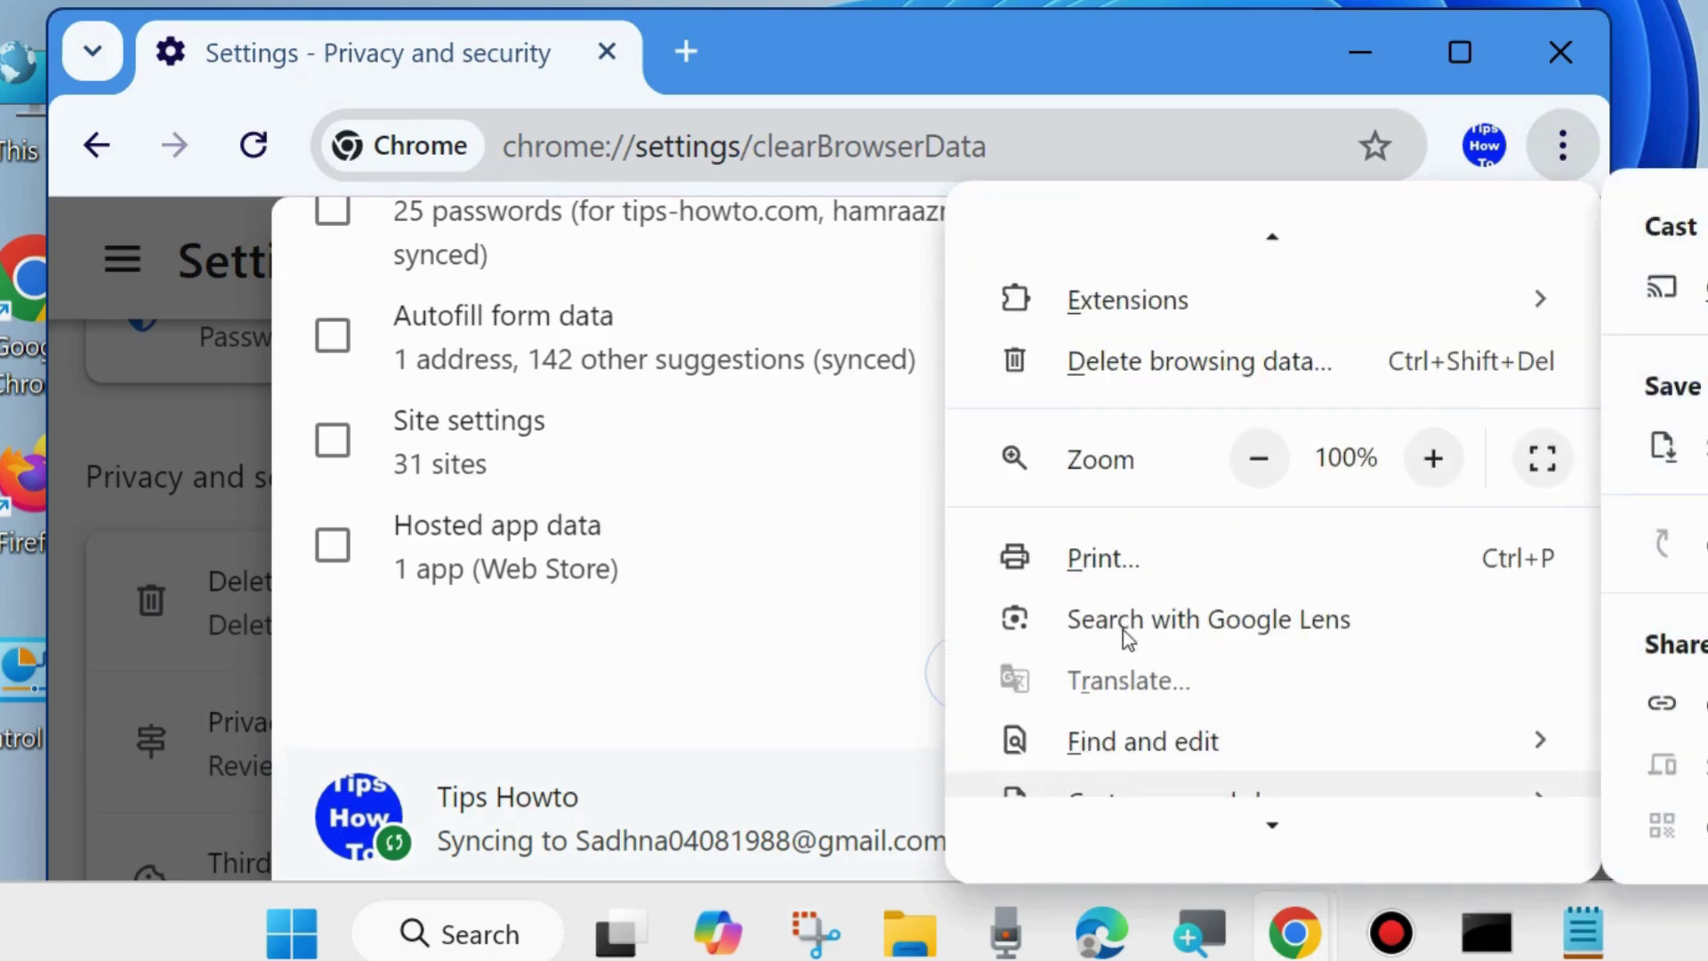
mouse_move(1142, 380)
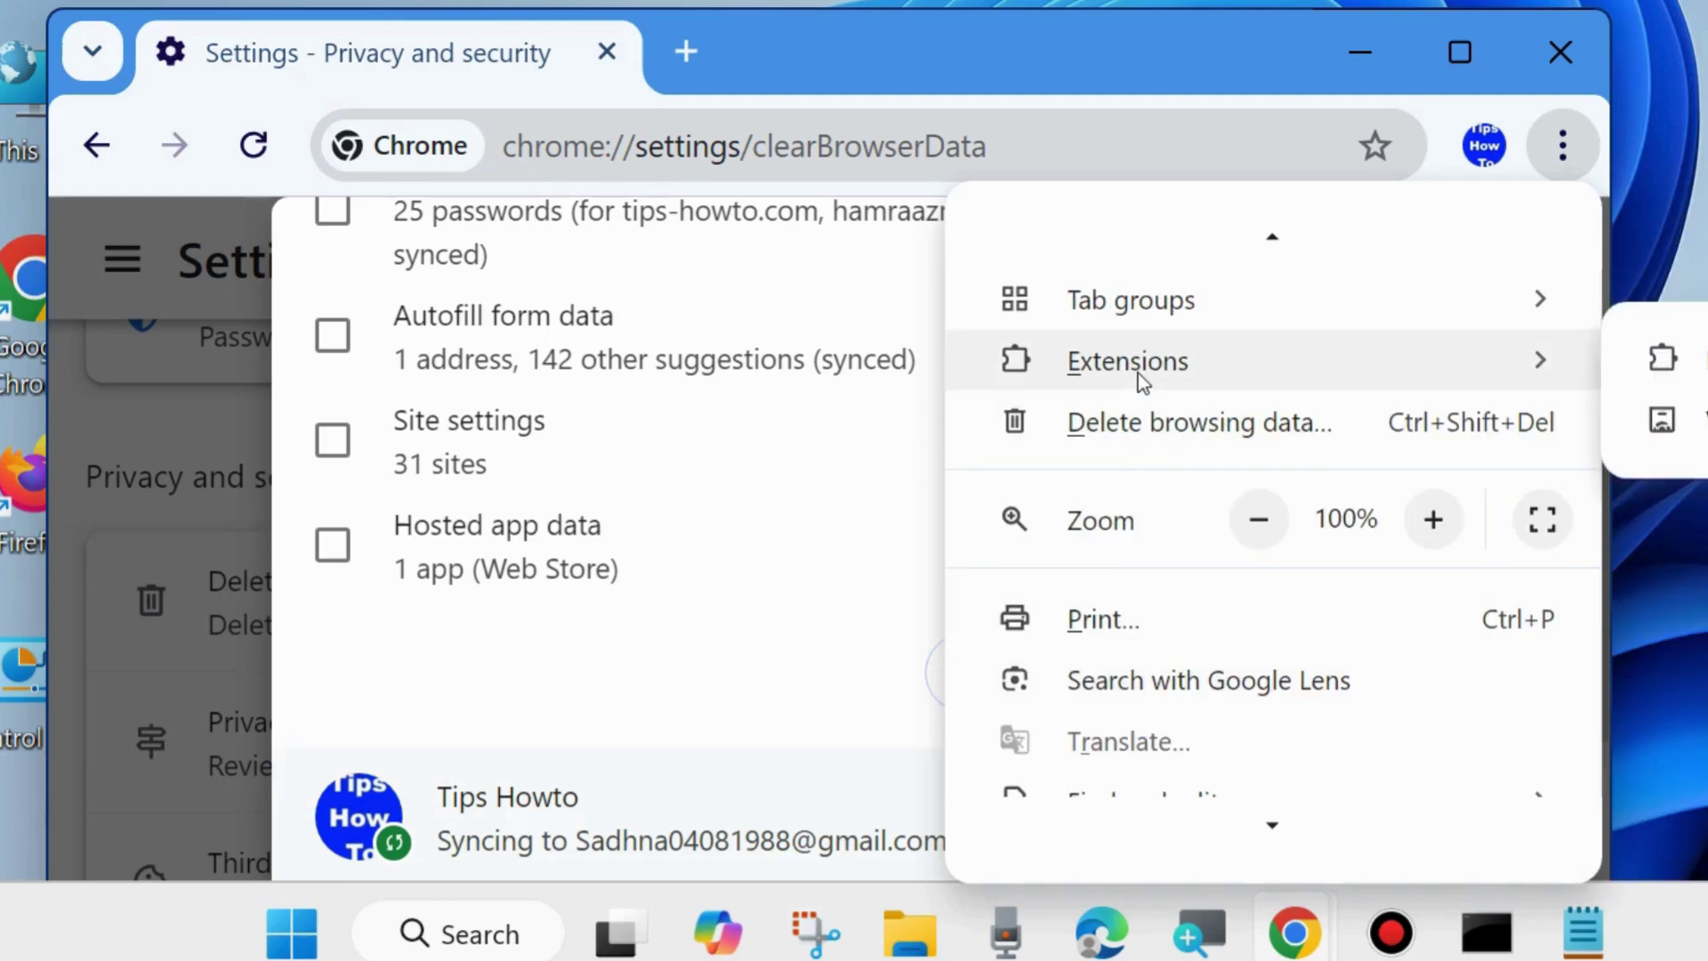
click(1672, 358)
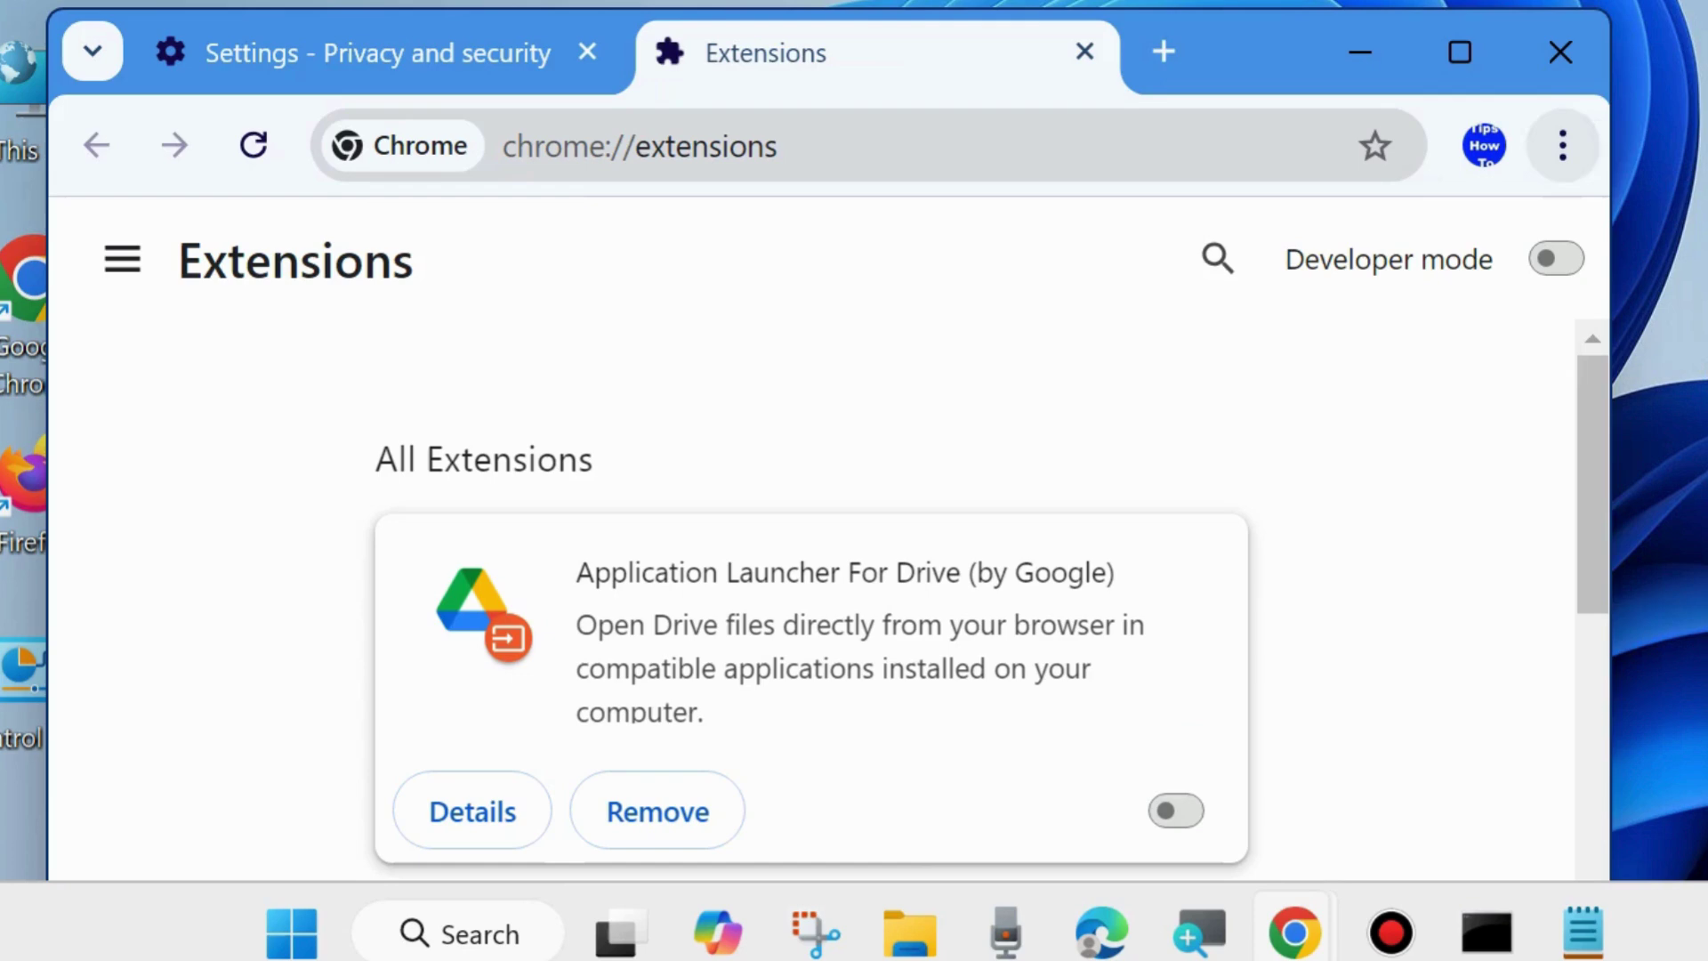
scroll(1357, 538, down, 2)
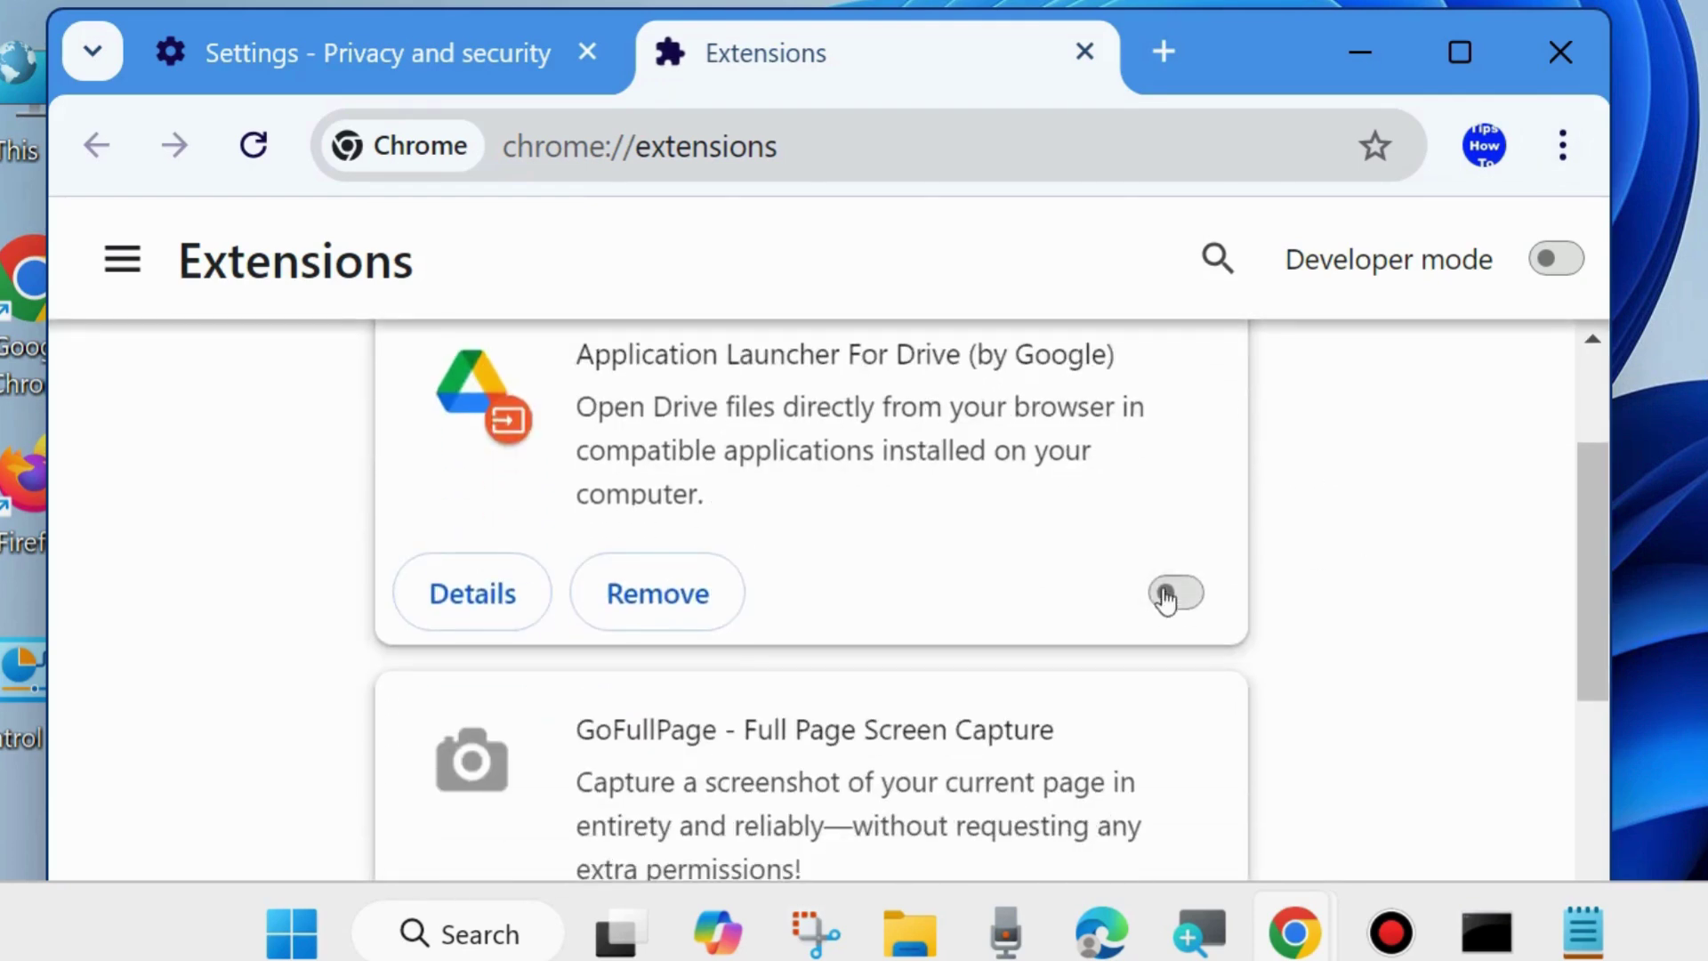
scroll(1266, 605, down, 2)
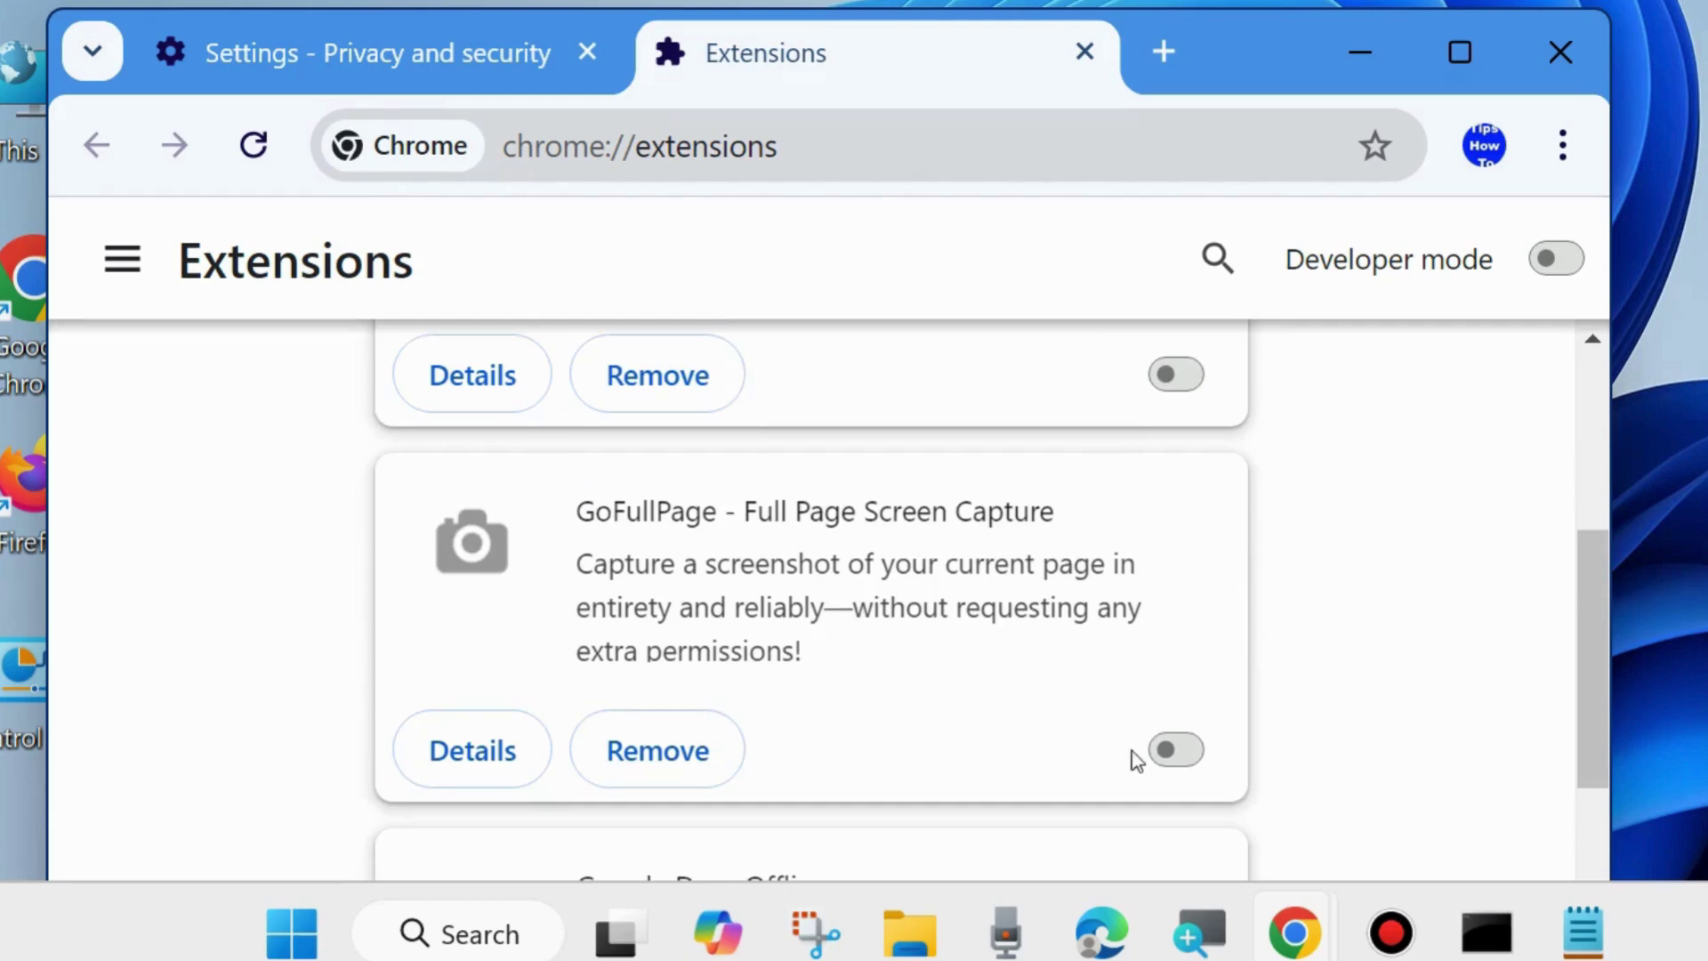
scroll(1275, 711, down, 2)
scroll(1275, 711, down, 1)
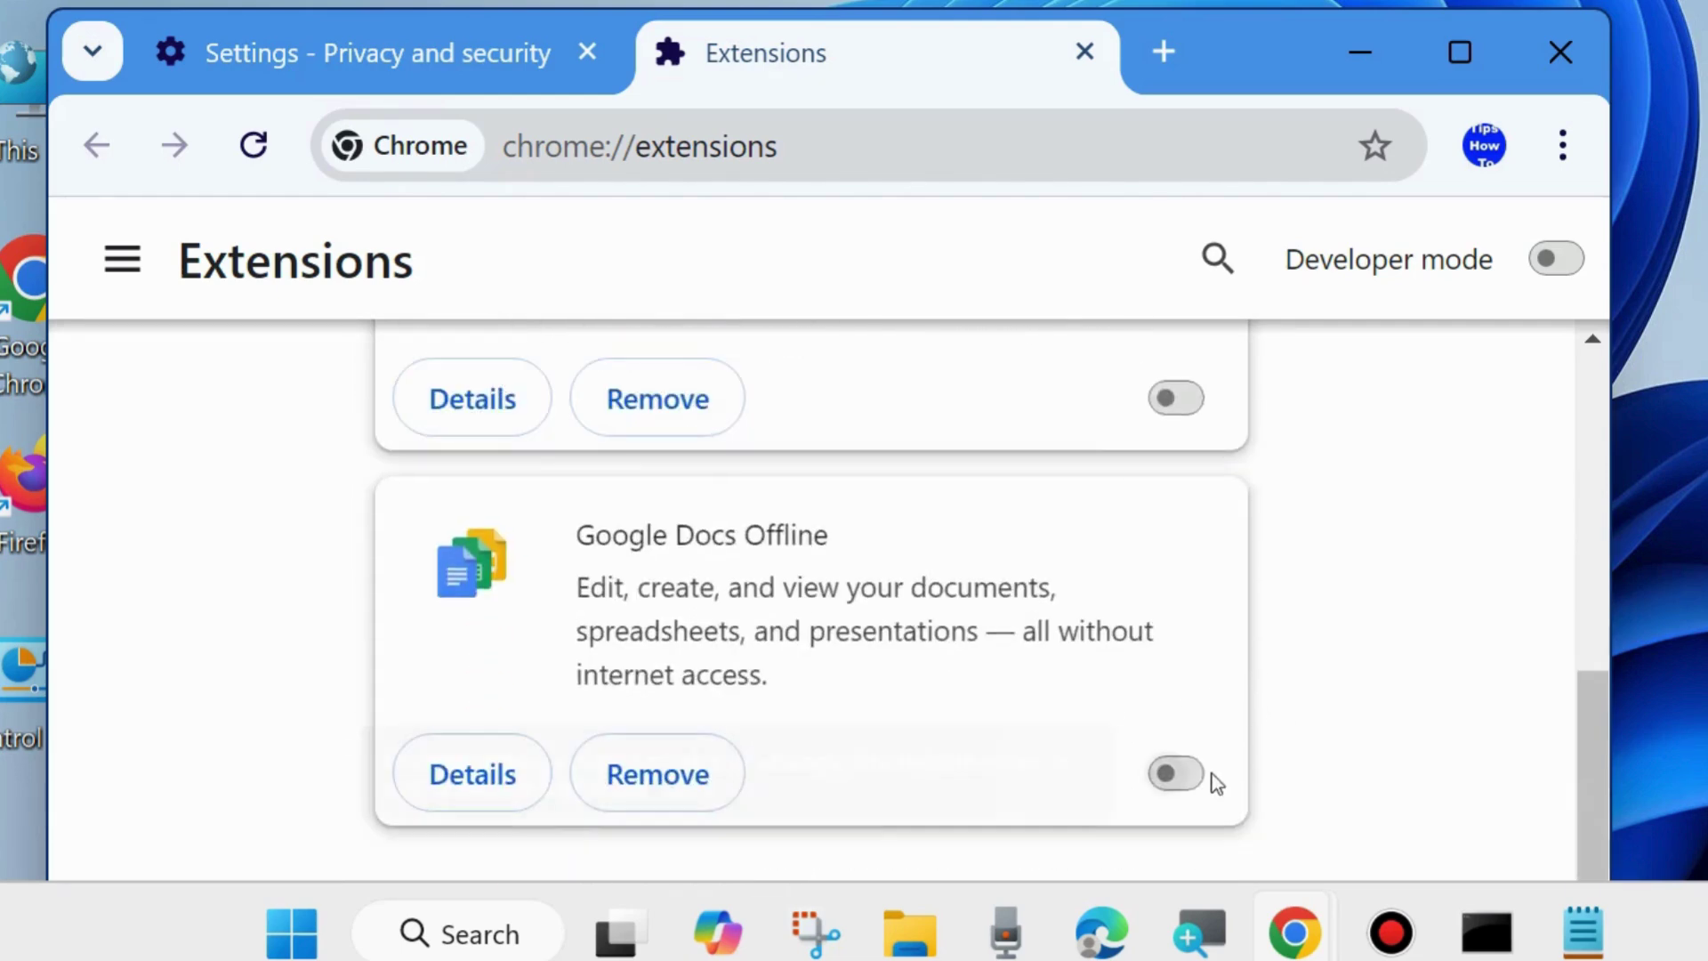
scroll(1093, 689, up, 5)
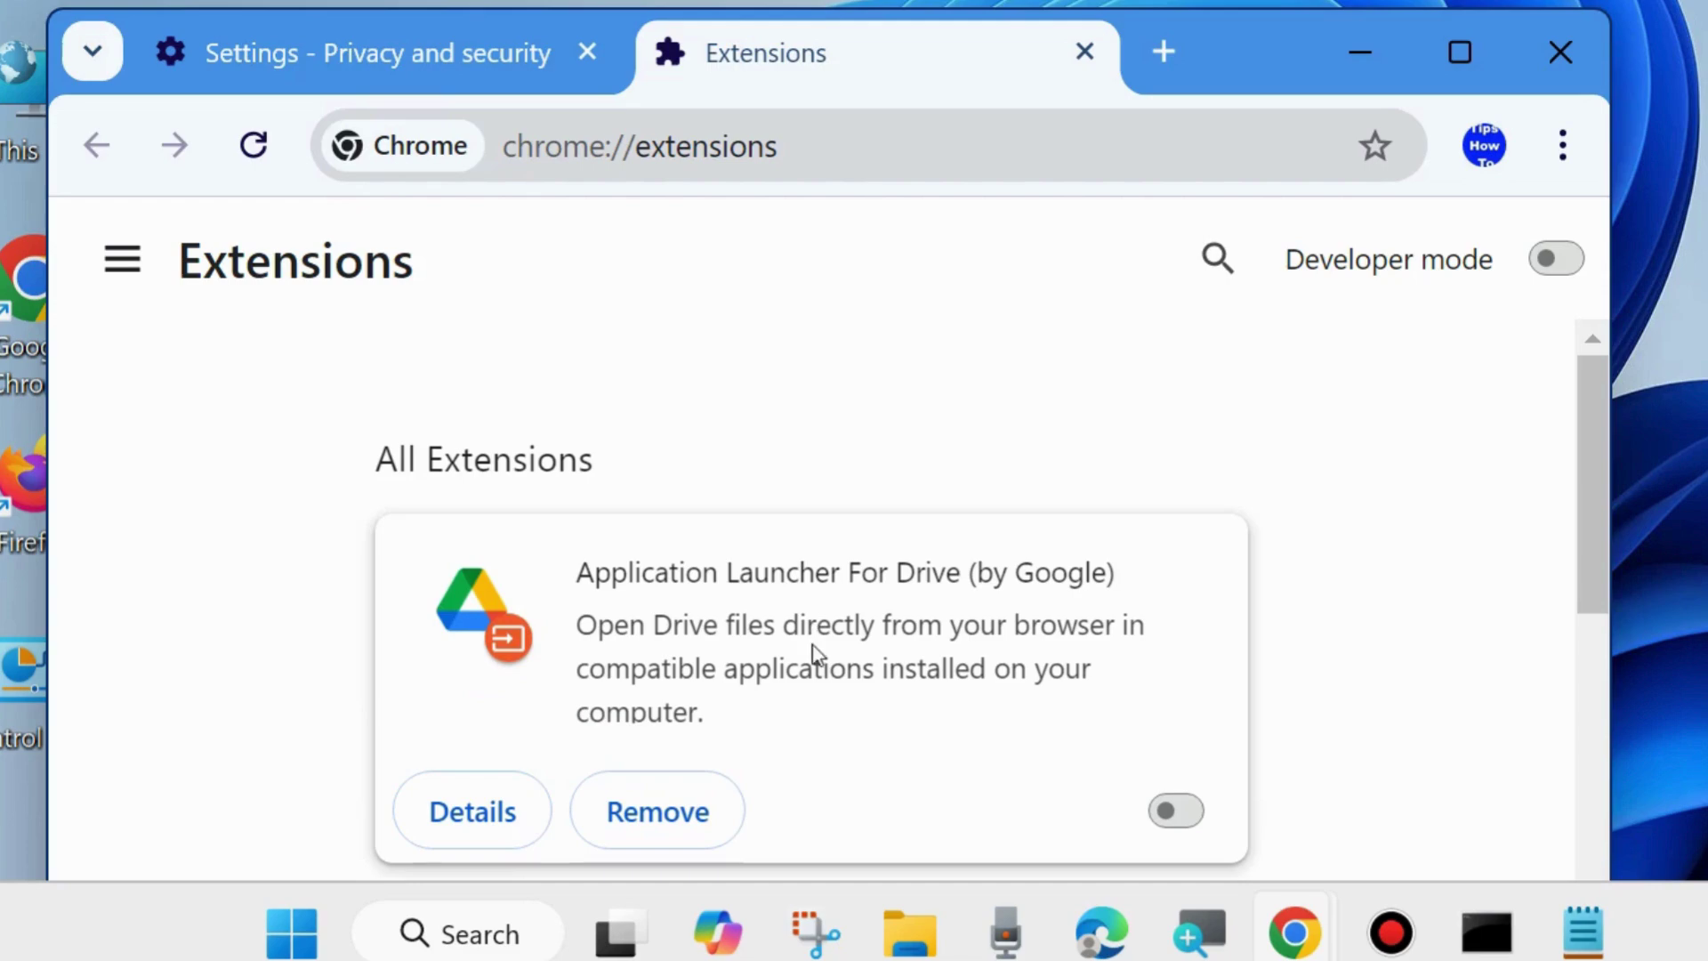
Step: Close Chrome and relaunch it from the desktop shortcut
click(1559, 53)
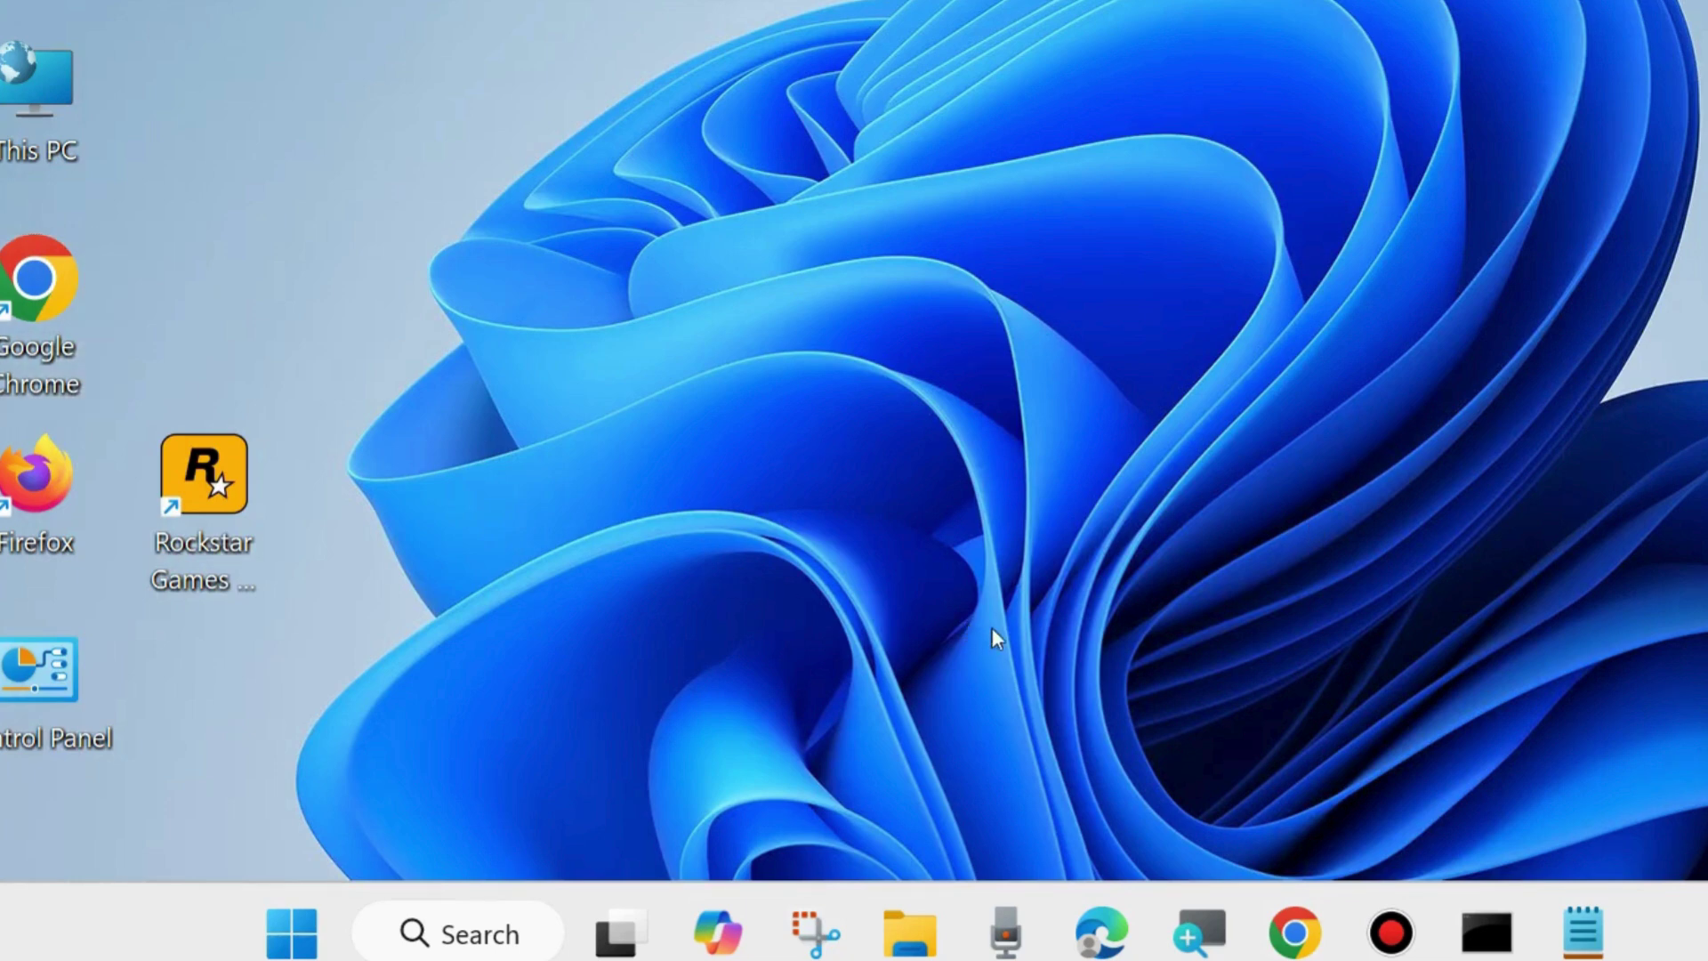
double_click(22, 285)
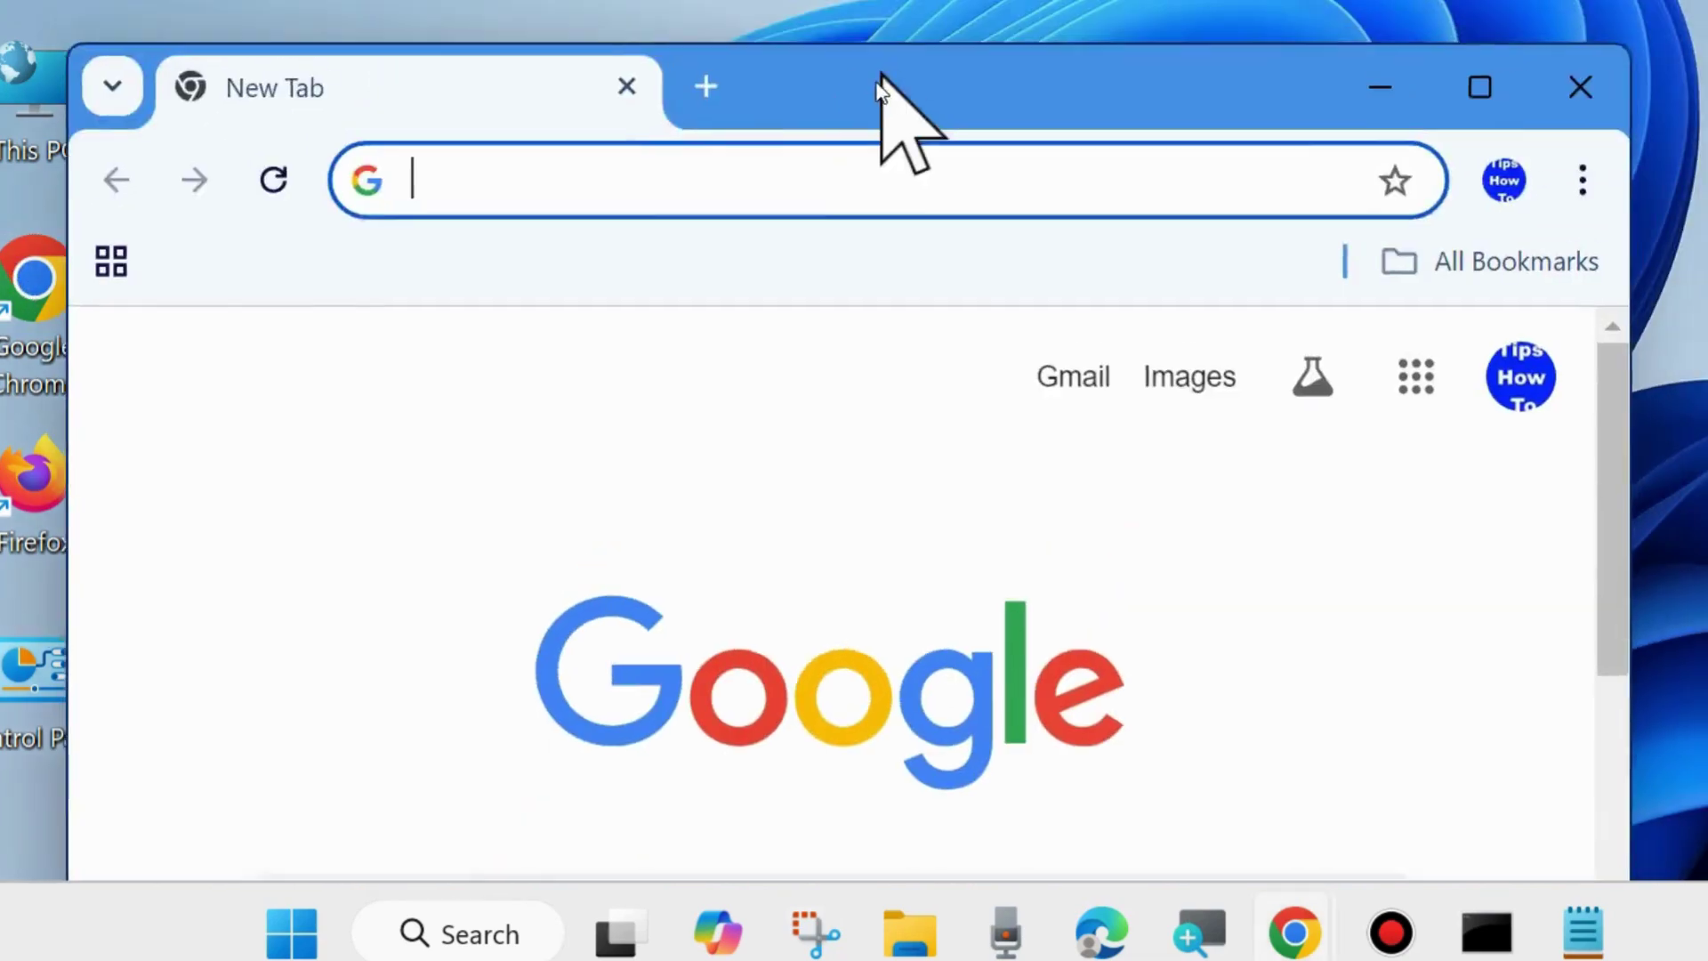
drag(879, 86, 827, 89)
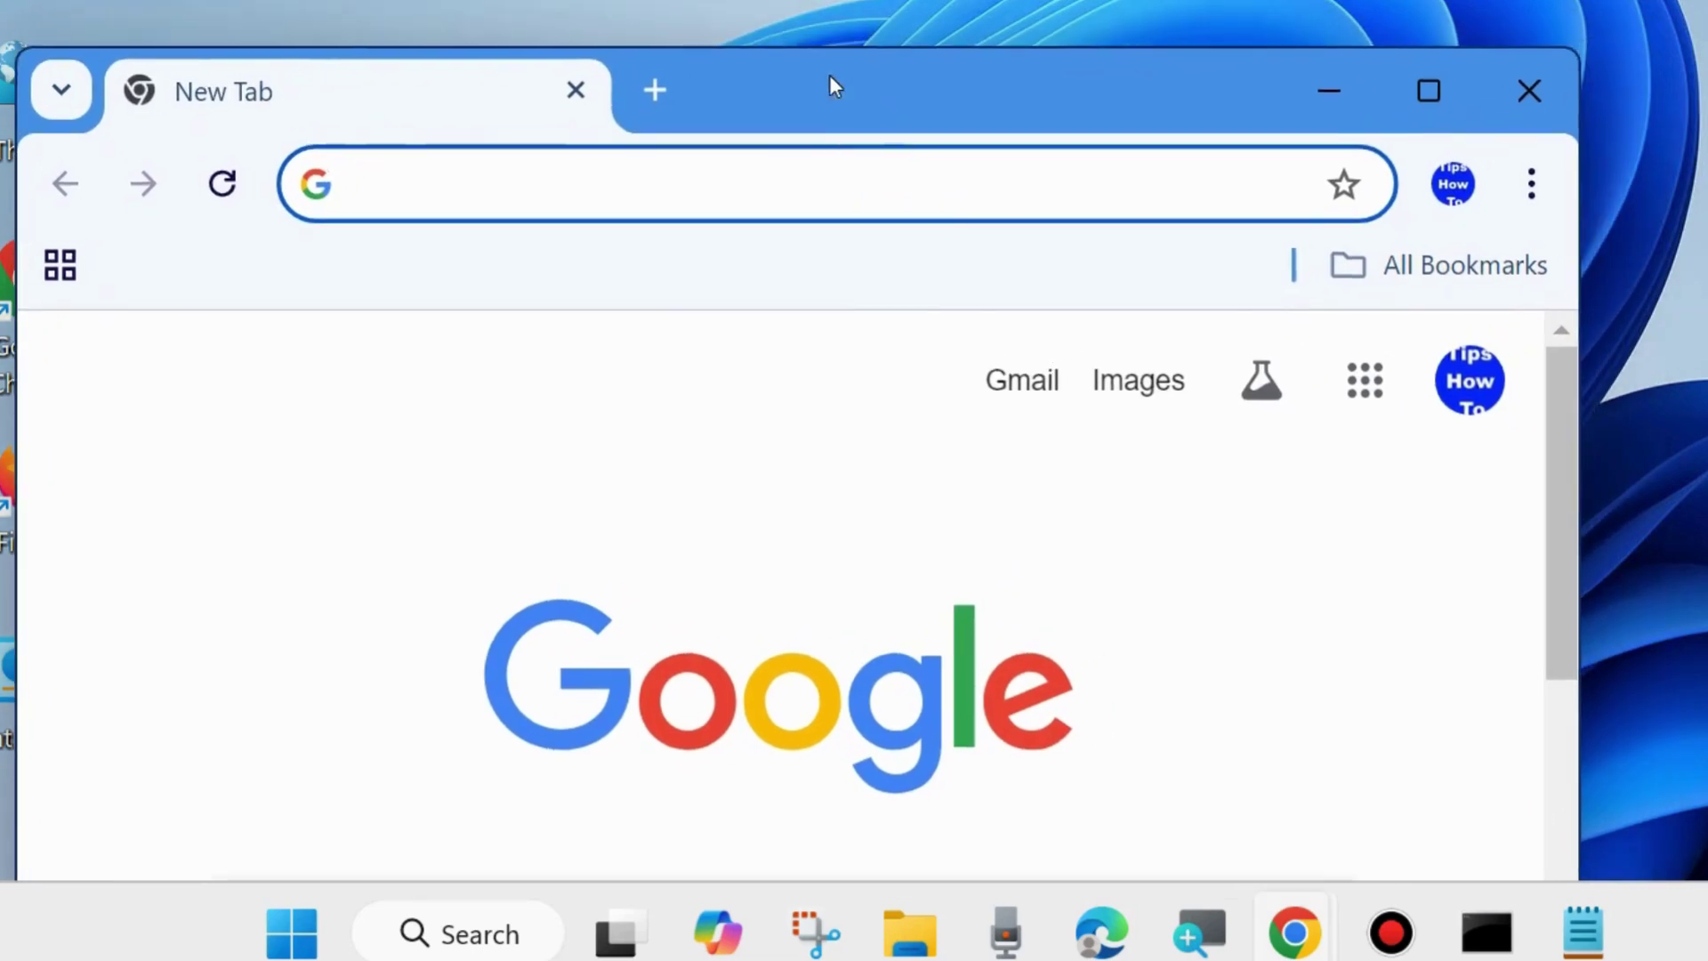
Step: Open Chrome Settings and expand the sidebar list of settings sections
click(1530, 183)
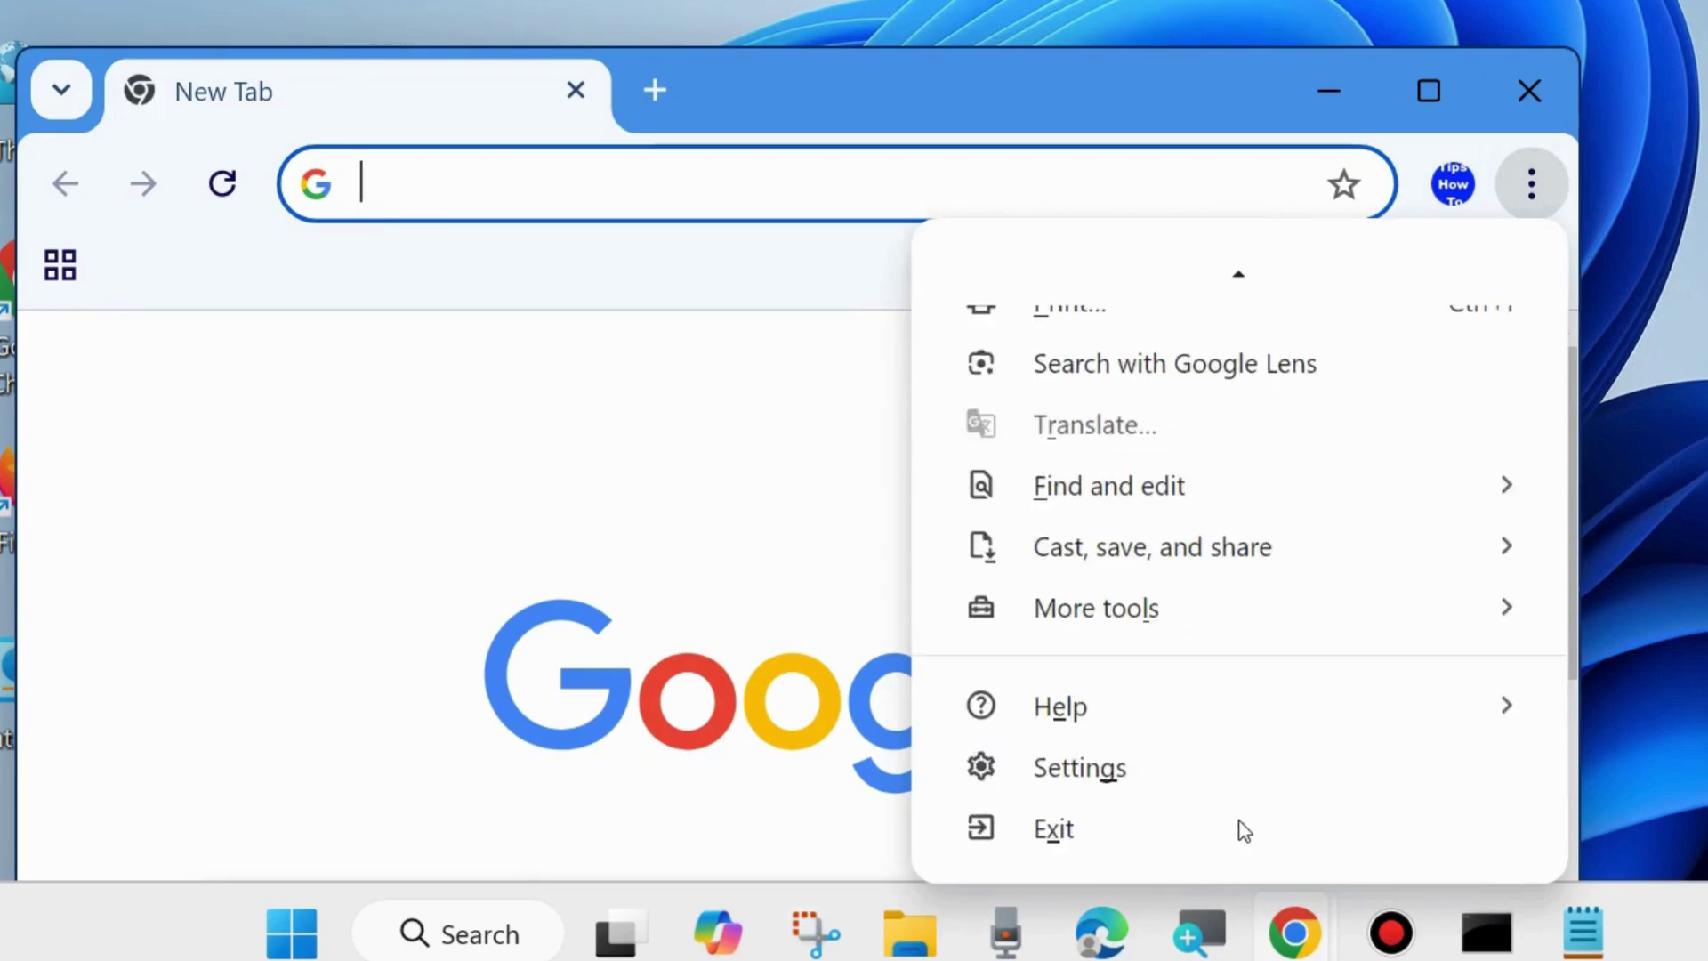
click(1076, 770)
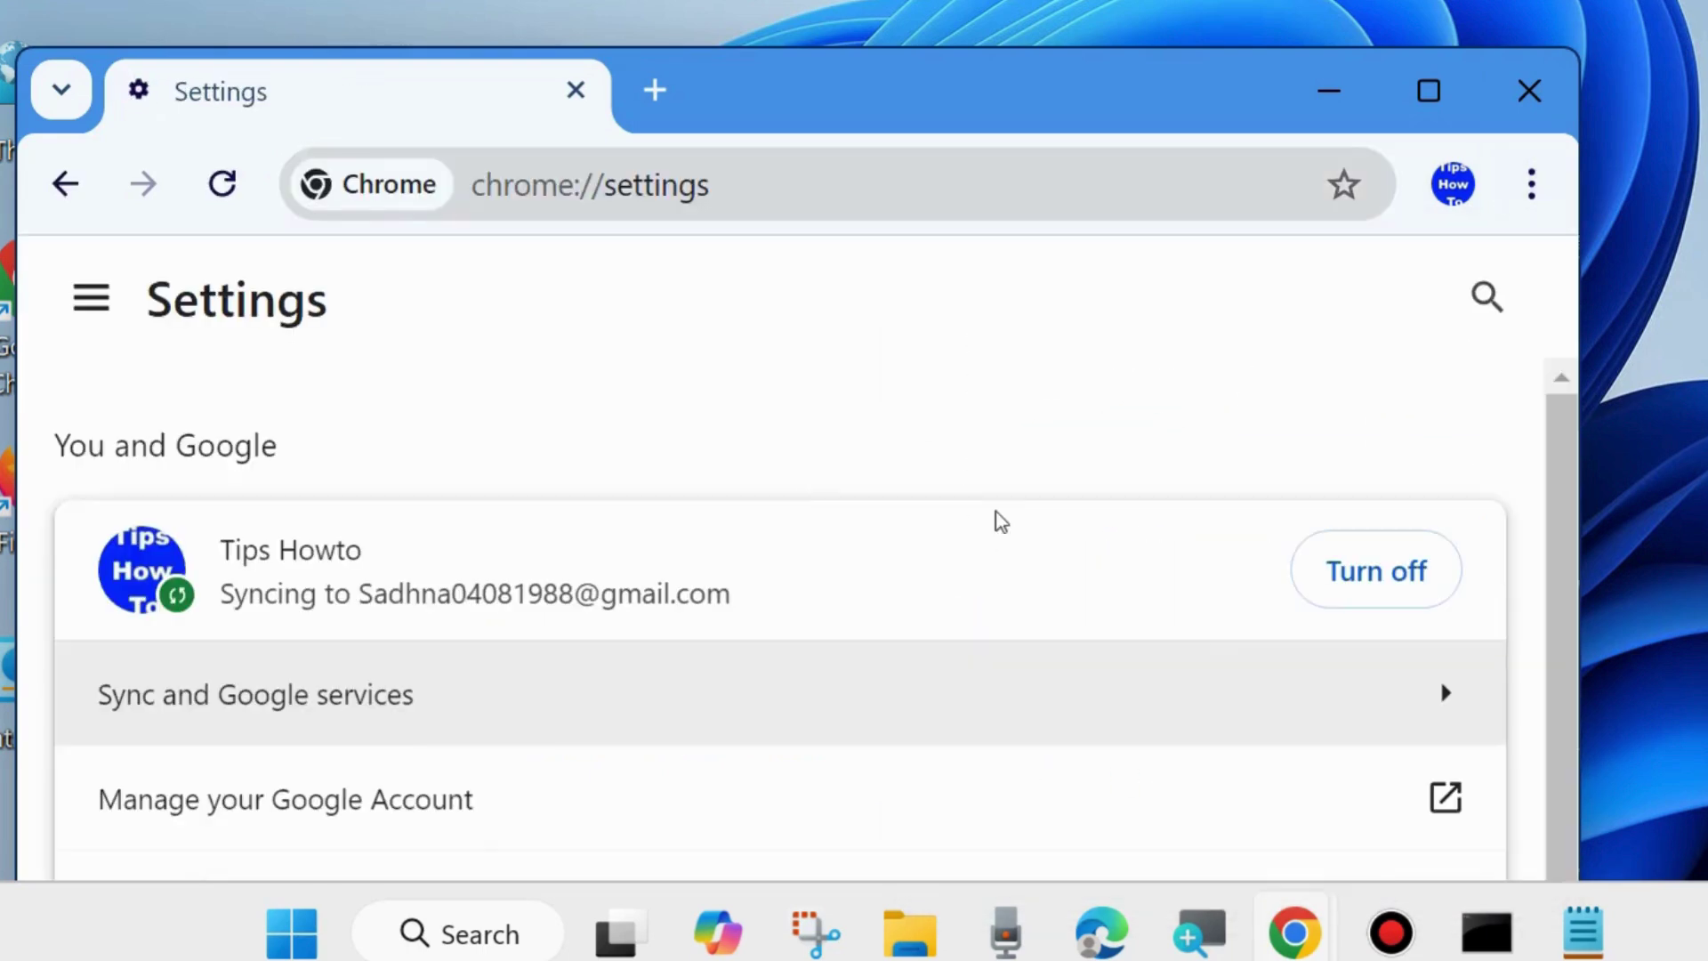
click(98, 302)
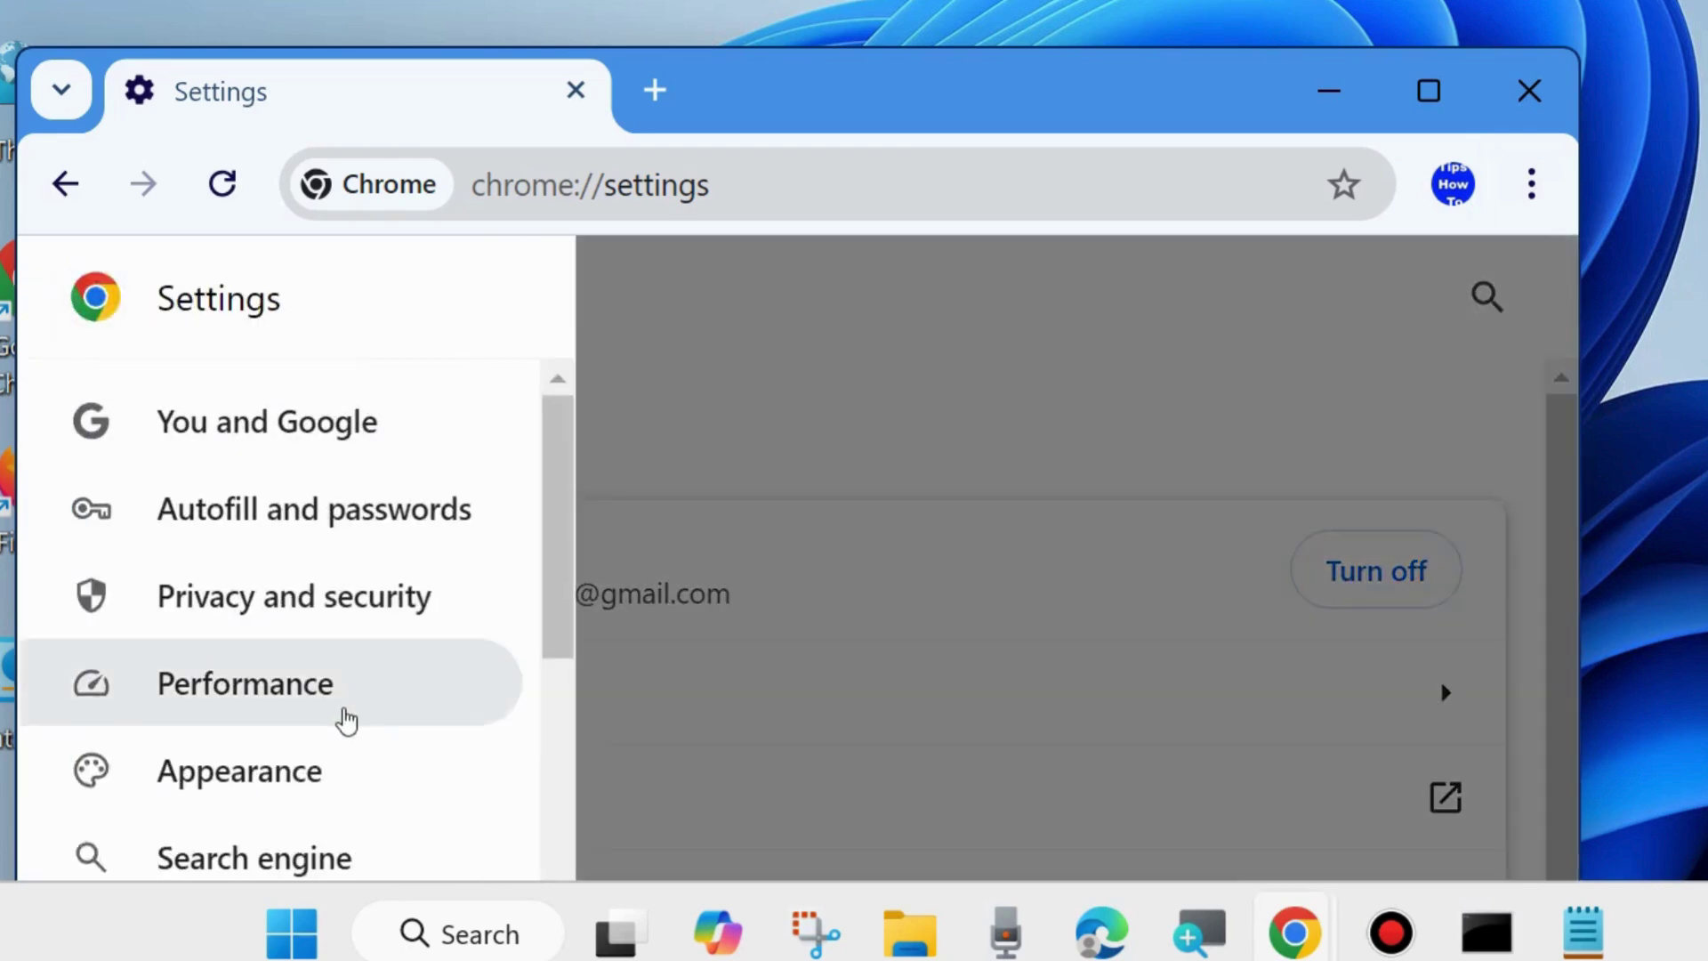
scroll(343, 717, down, 8)
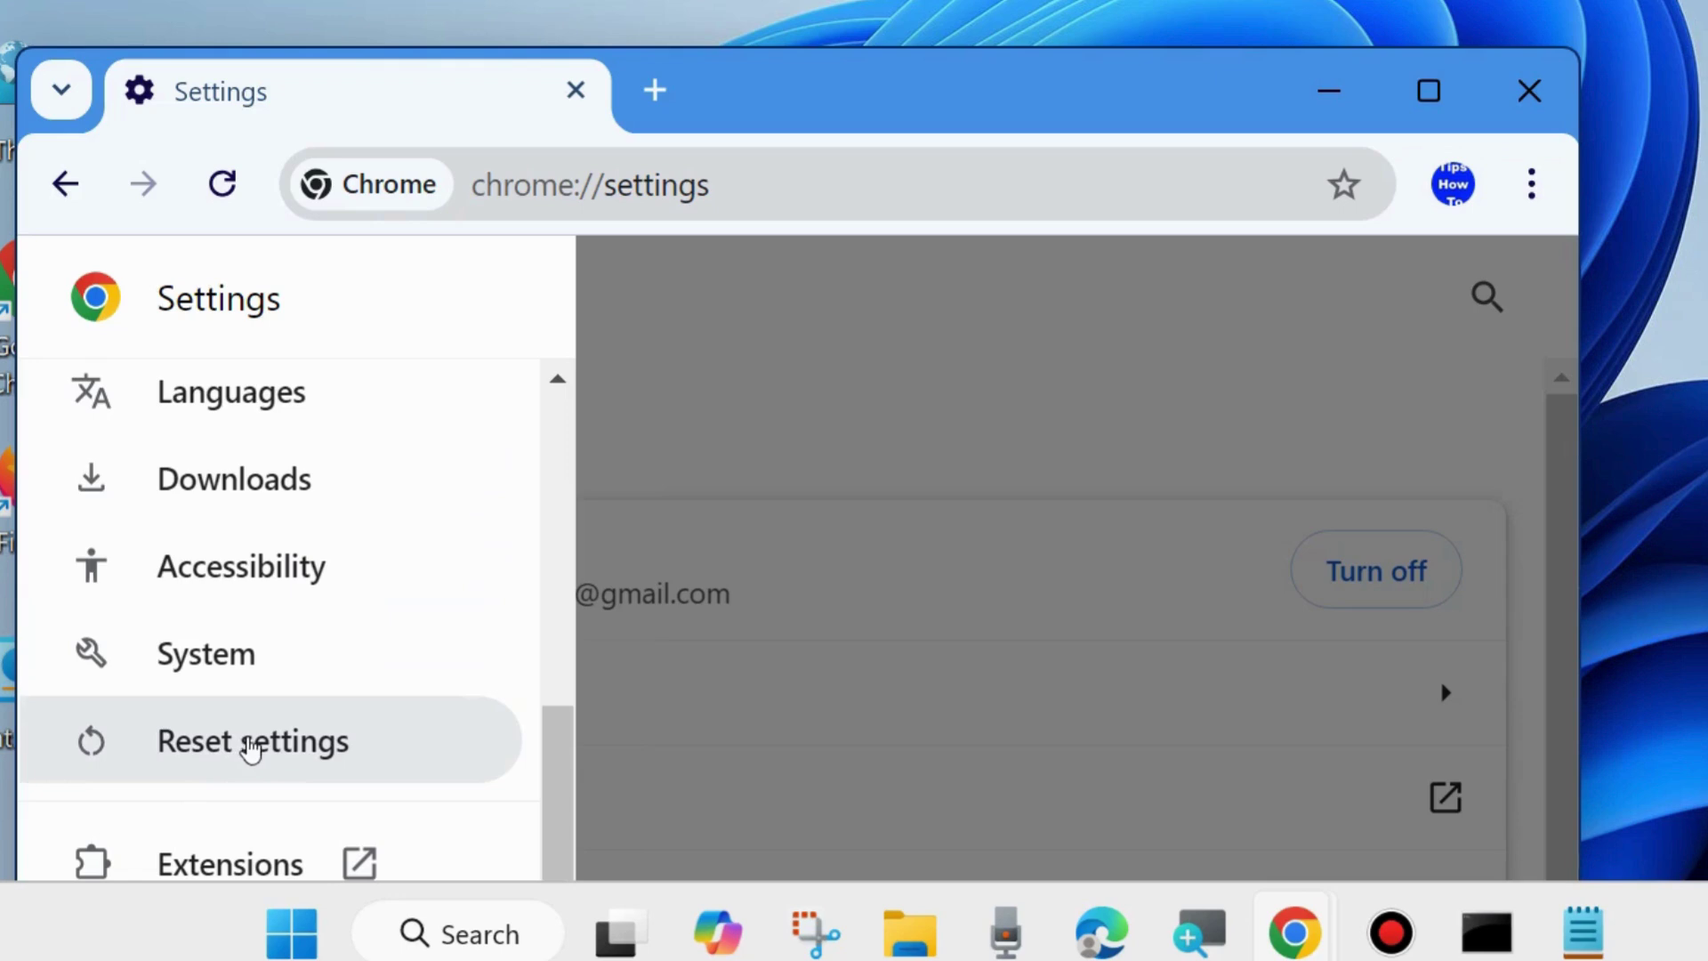
Step: Open Reset settings, start Restore settings to their original defaults, then close Chrome without confirming
click(251, 748)
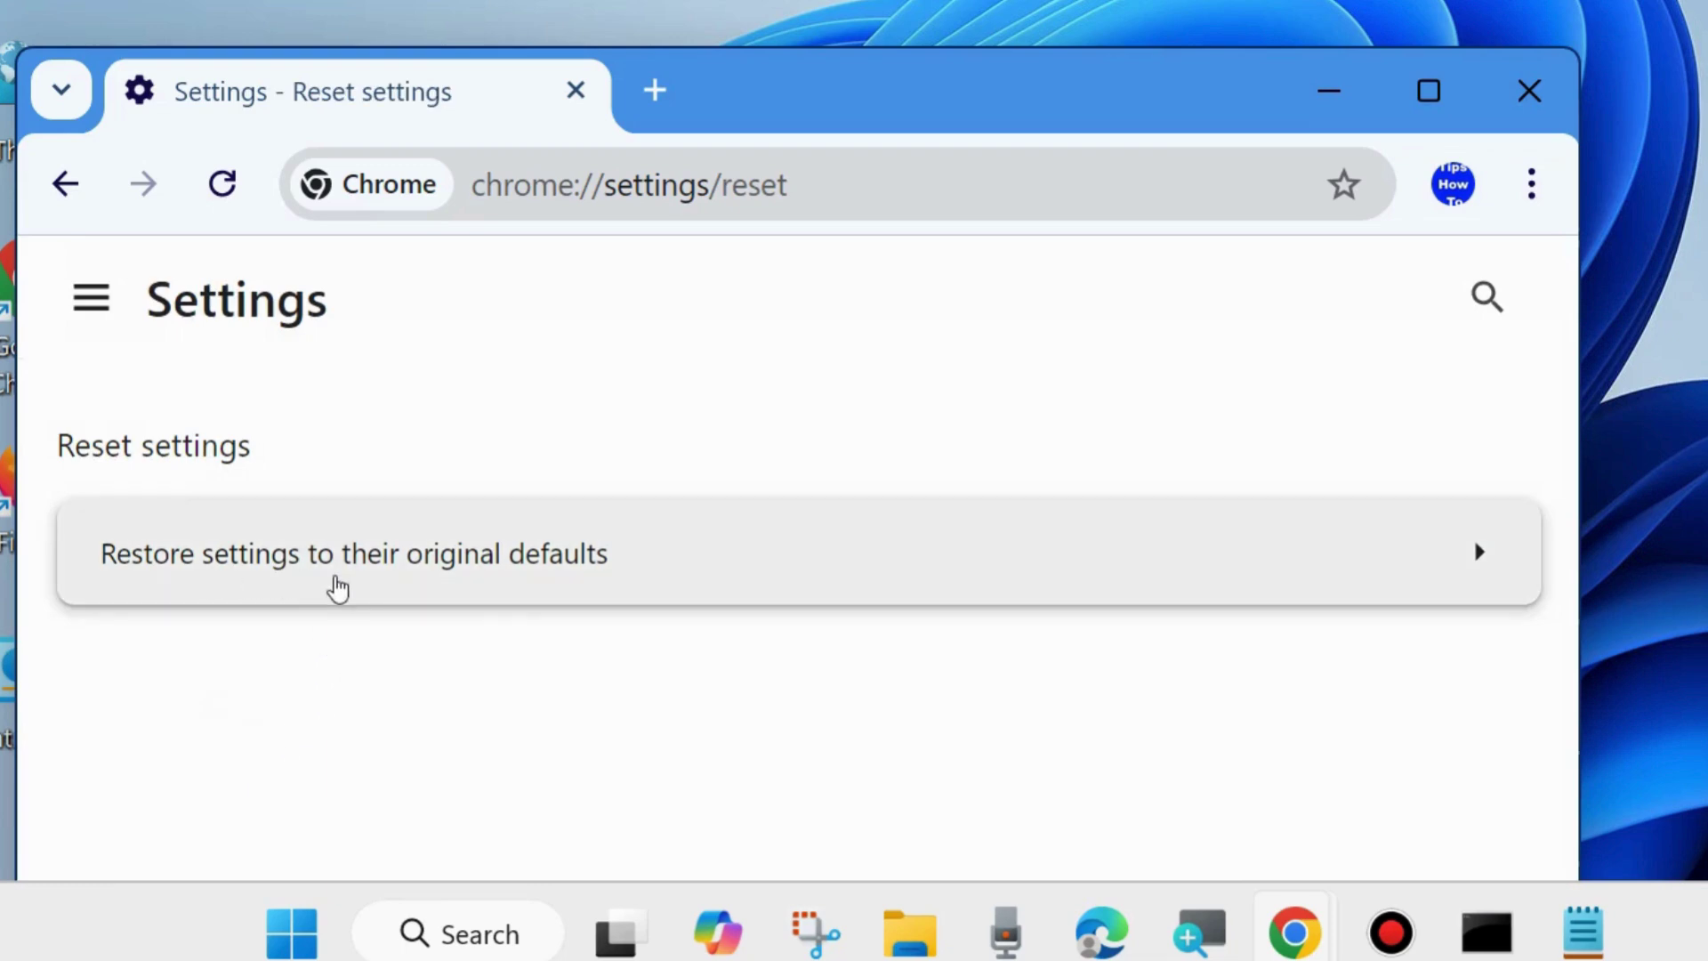
click(795, 560)
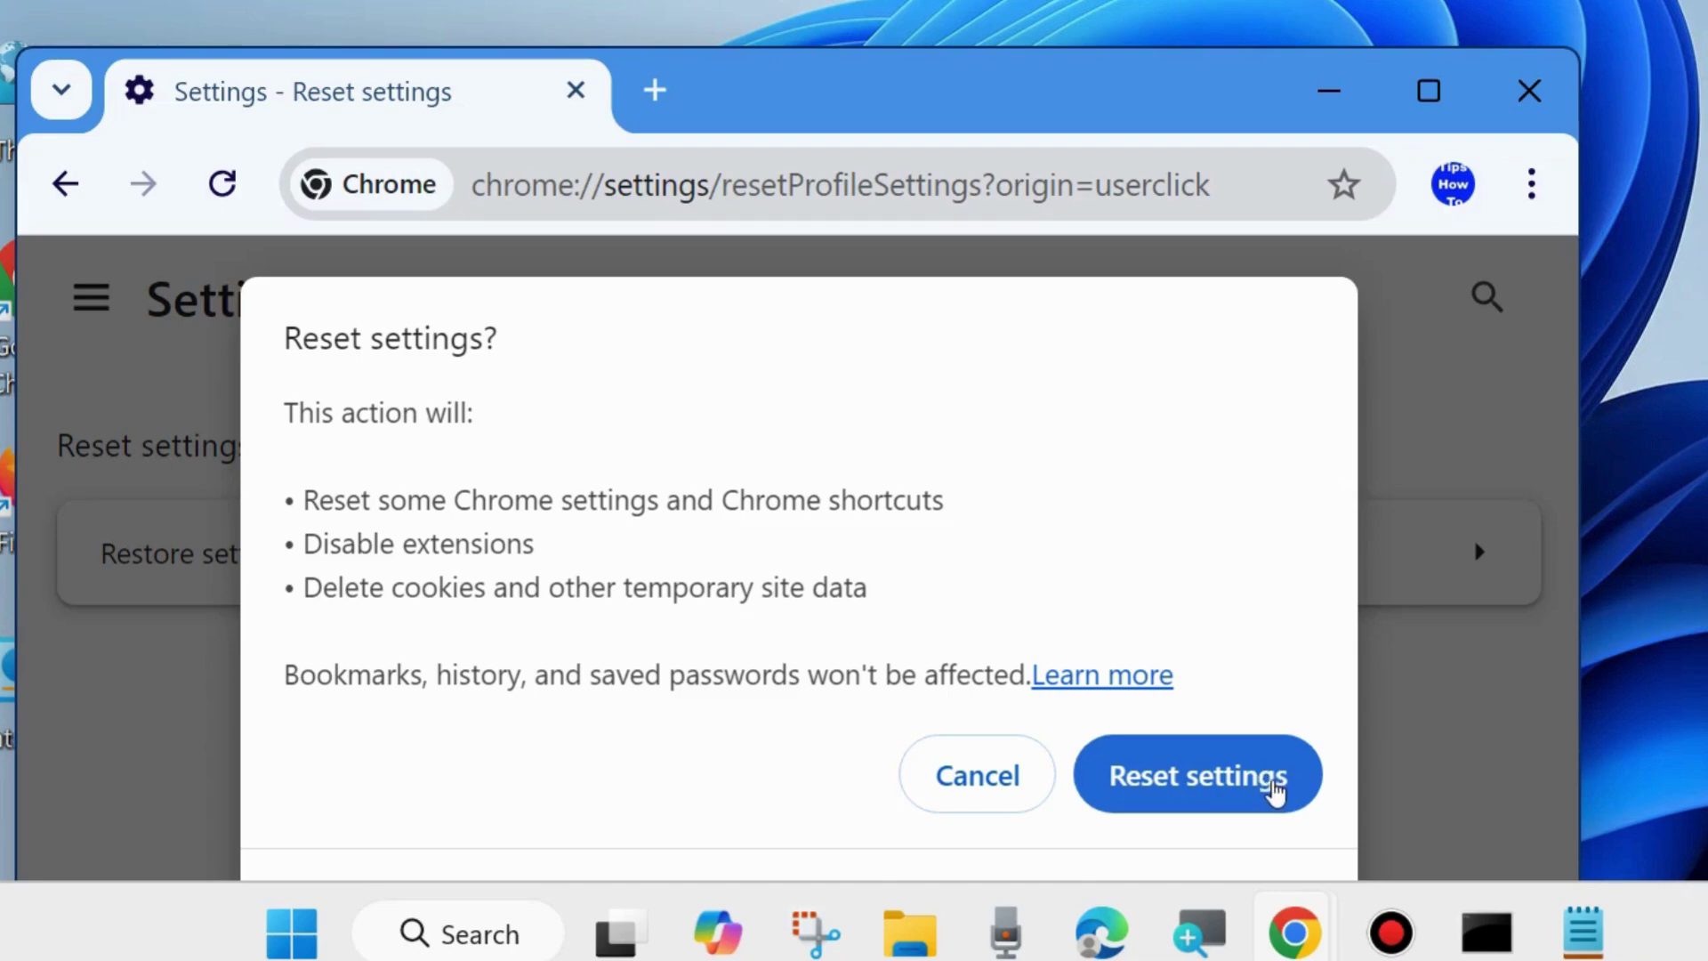
click(1530, 94)
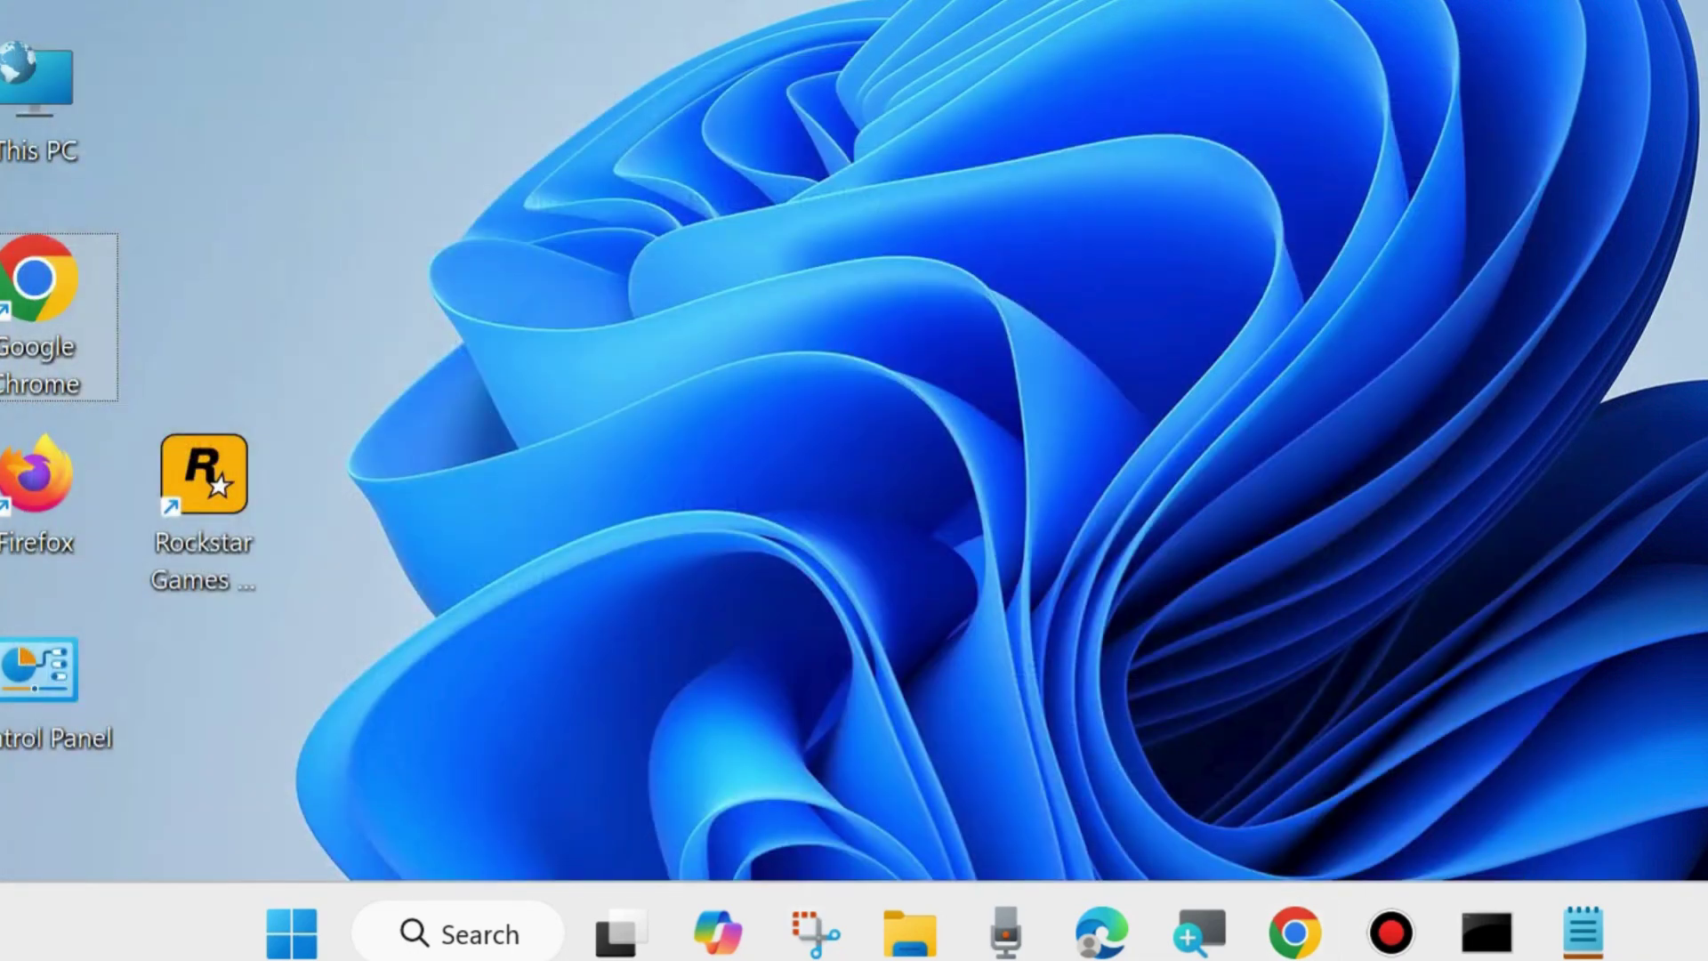